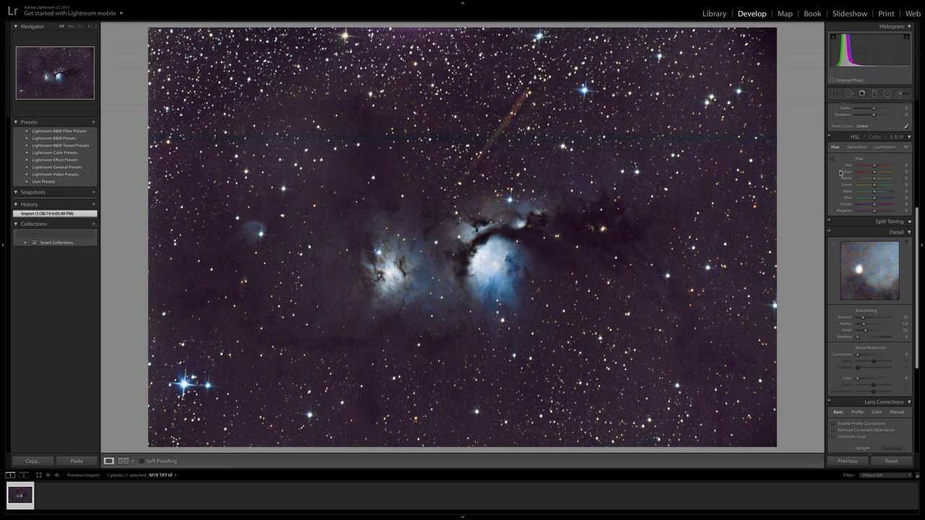
- Scroll the Develop panel up to reveal the Basic and Tone Curve panels above HSL
scroll(842, 170, "up", 2)
scroll(846, 167, "up", 5)
scroll(850, 163, "up", 4)
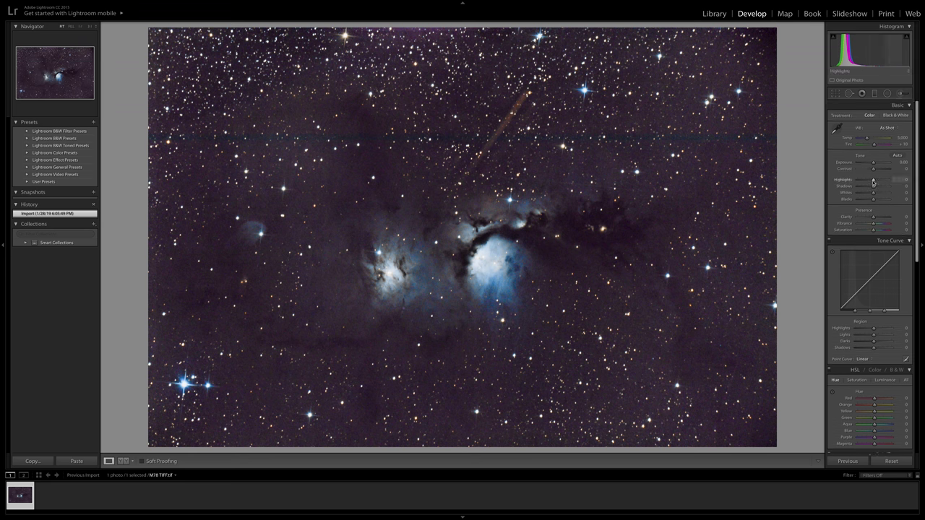
- Set Highlights +67, Shadows +59, Whites +10, Blacks +7, adjust the curve highlights, then zoom to 1:1
left_click_drag(873, 182, 859, 183)
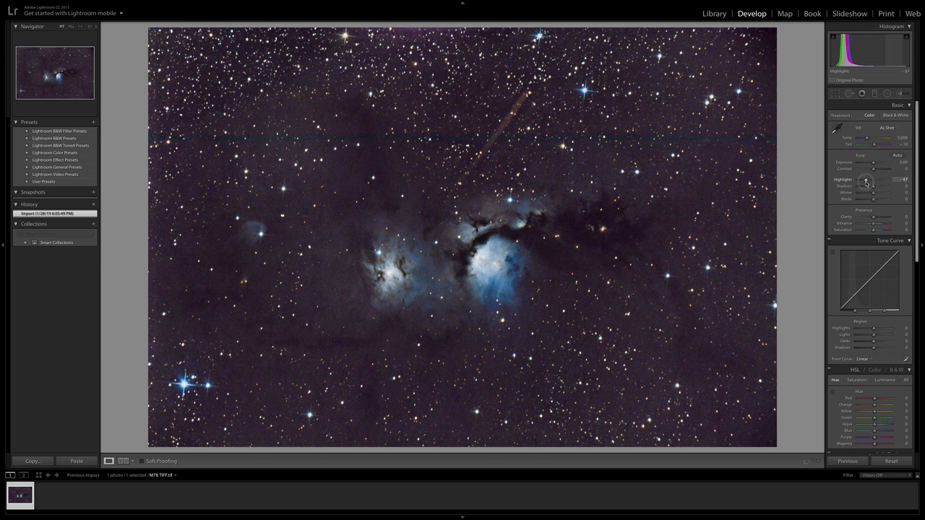
mouse_move(859, 183)
left_mouse_down()
mouse_move(887, 187)
mouse_move(881, 192)
left_mouse_up()
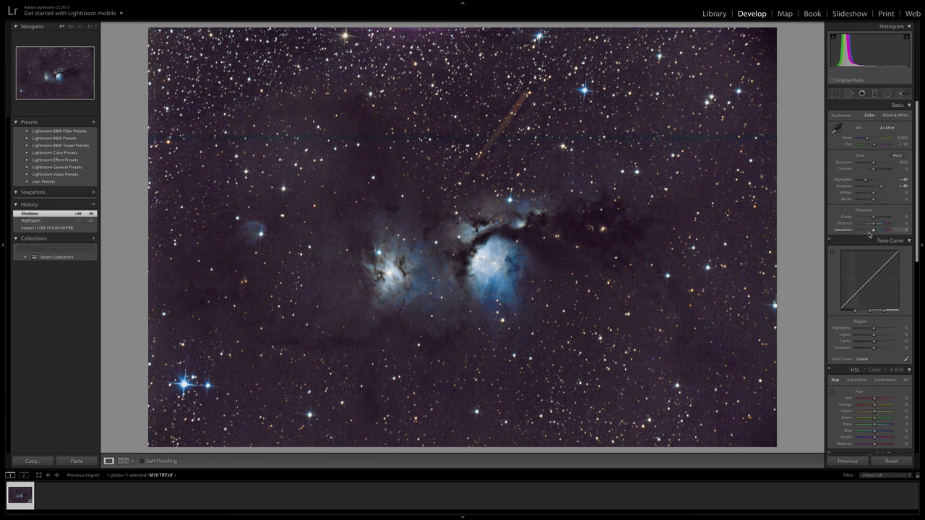
left_click_drag(873, 329, 873, 348)
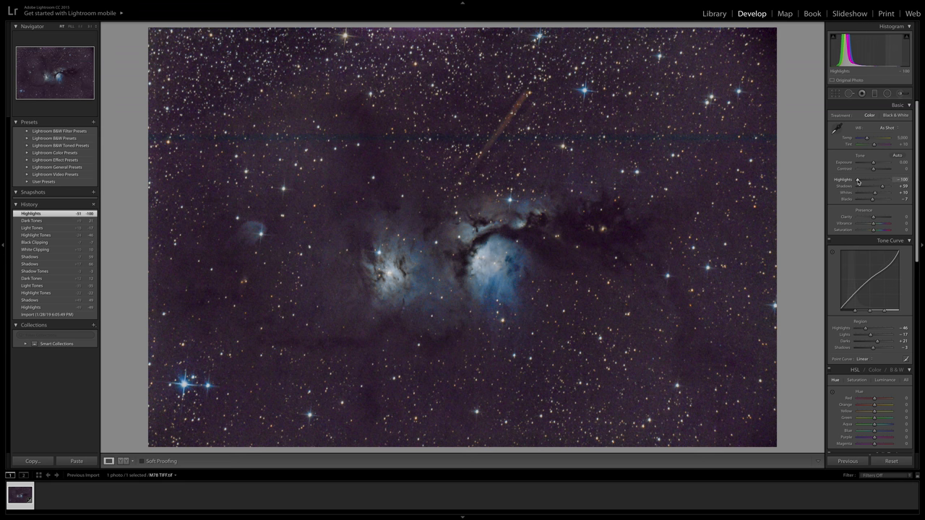
left_click_drag(858, 180, 857, 182)
left_click(485, 253)
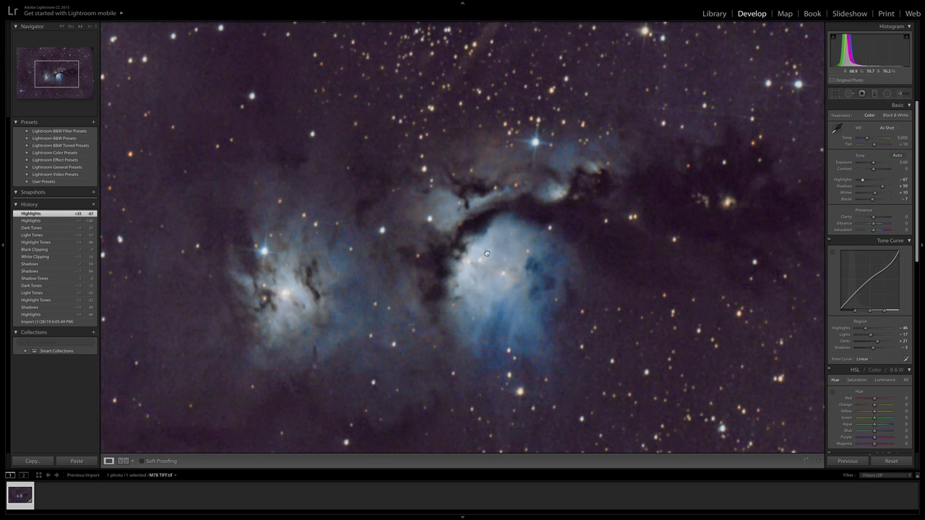
- Compare brighter highlights at 1:1, leave Highlights at -100, and return to Fit view
mouse_move(862, 179)
left_mouse_down()
mouse_move(875, 183)
mouse_move(787, 190)
left_mouse_up()
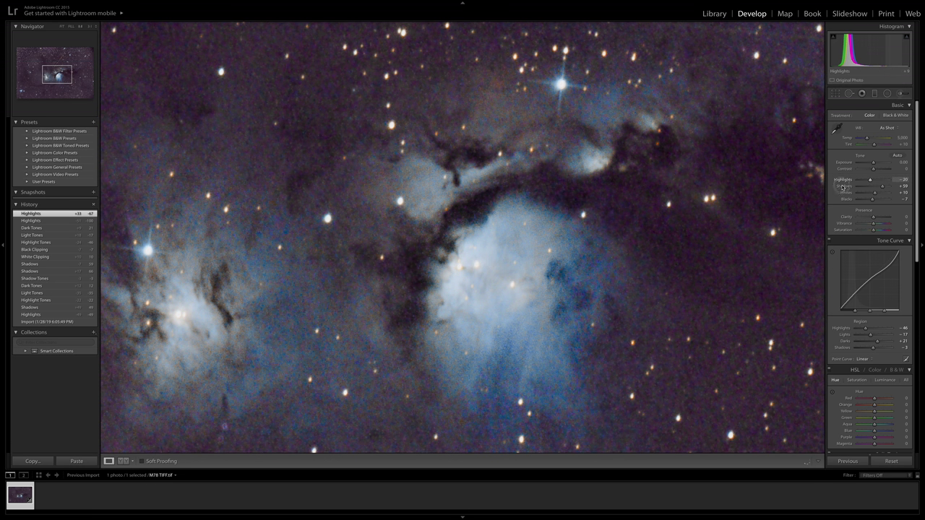
left_click_drag(858, 180, 797, 196)
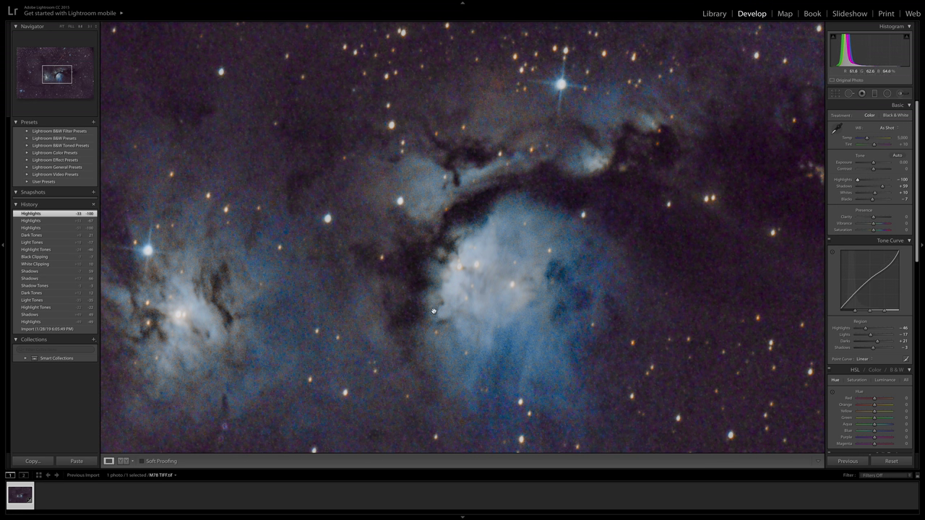
mouse_move(857, 180)
left_mouse_down()
mouse_move(921, 187)
mouse_move(706, 225)
left_mouse_up()
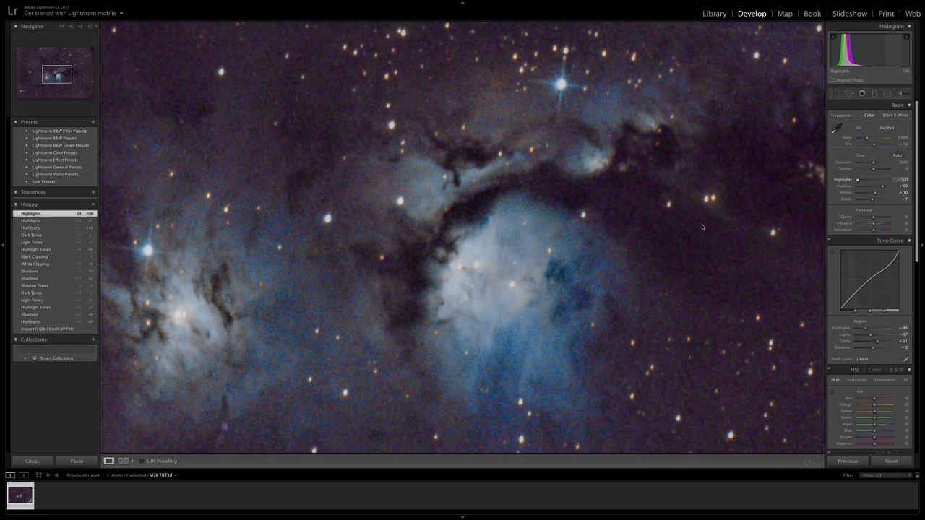
left_click(453, 258)
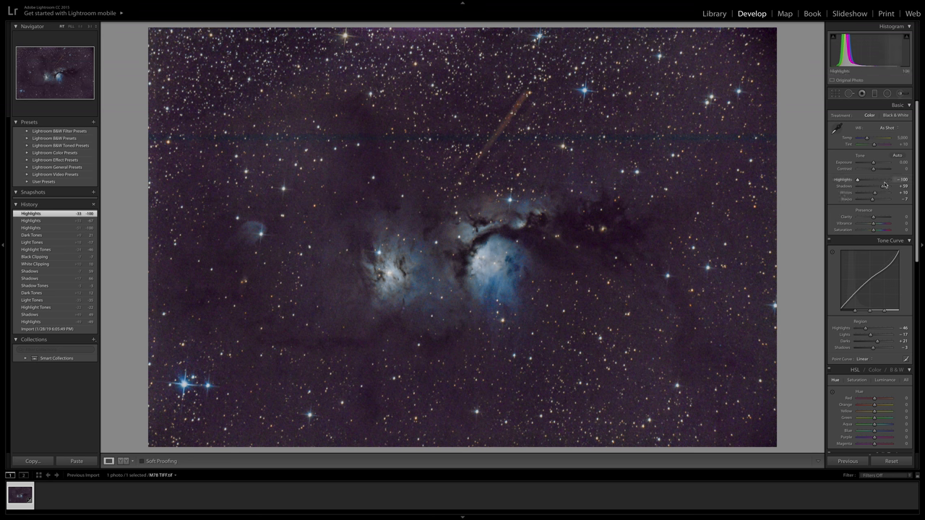
- Set Shadows +14, Whites 0 and Blacks -16, then preview Clarity at +100
left_click_drag(882, 186, 872, 193)
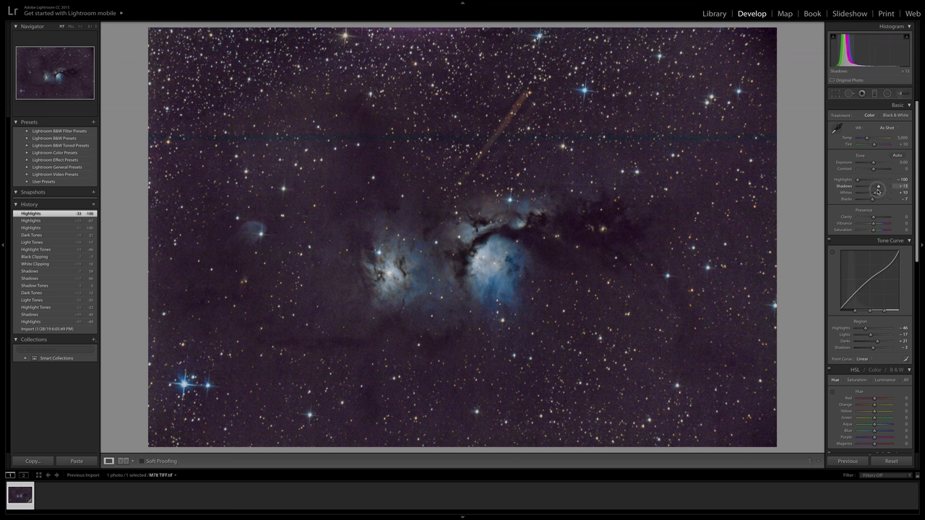
mouse_move(878, 190)
left_mouse_down()
mouse_move(868, 195)
mouse_move(875, 192)
left_mouse_up()
left_click_drag(874, 190, 874, 194)
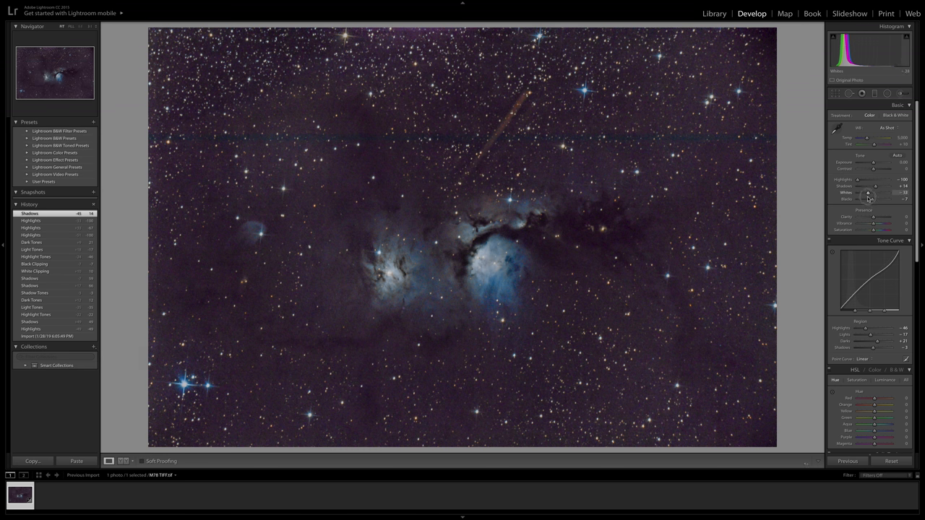
mouse_move(873, 197)
left_mouse_down()
mouse_move(906, 196)
mouse_move(871, 203)
left_mouse_up()
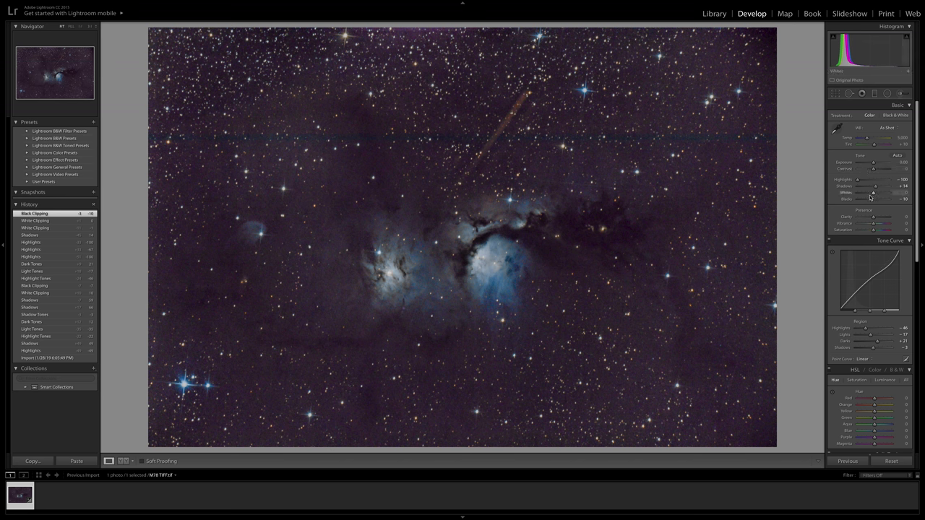
left_click_drag(872, 201, 871, 202)
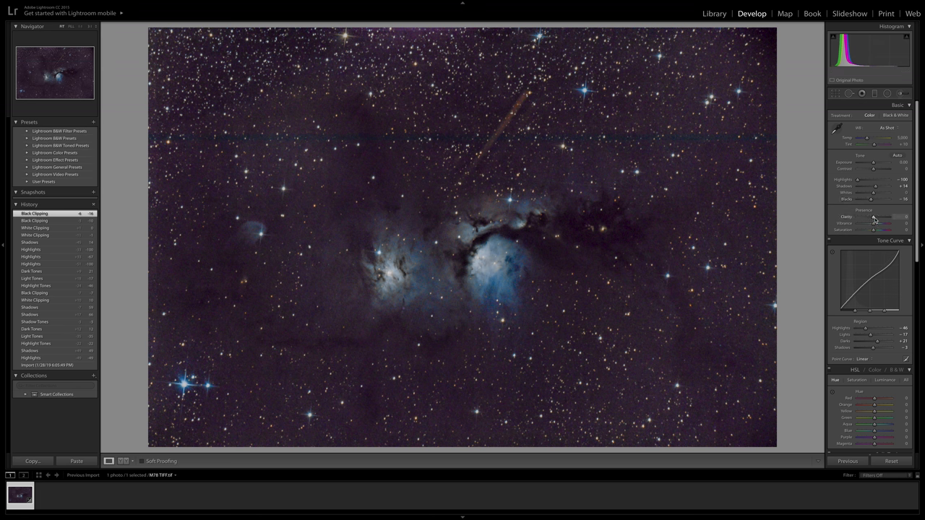
mouse_move(873, 219)
left_mouse_down()
mouse_move(906, 221)
mouse_move(885, 218)
mouse_move(840, 241)
left_mouse_up()
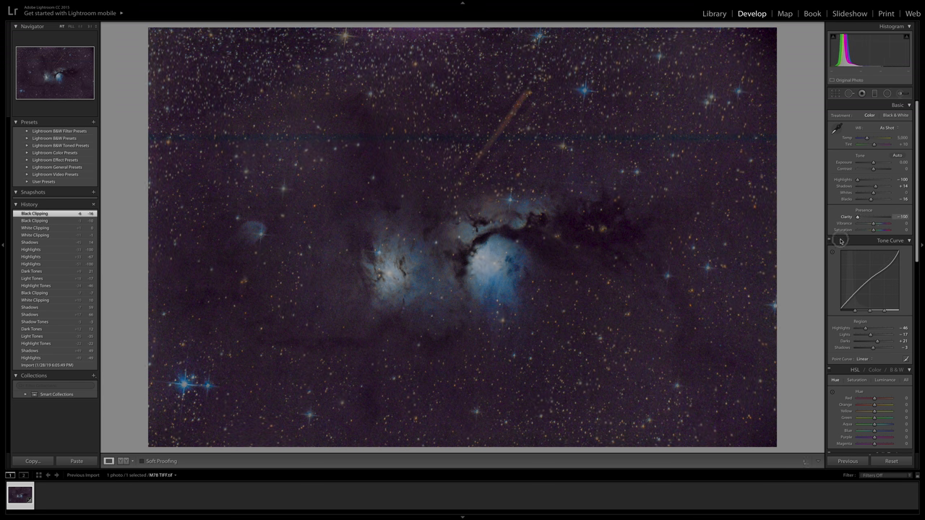
left_click_drag(841, 241, 802, 265)
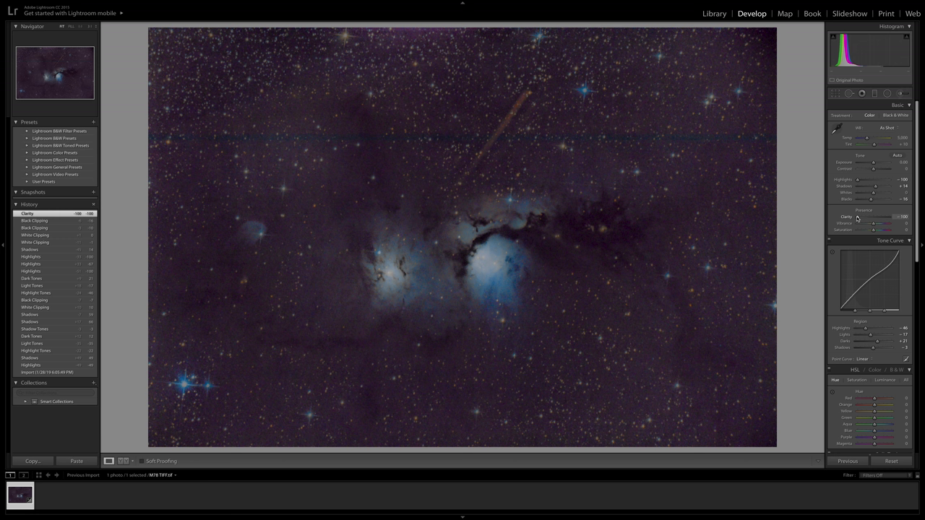
left_click_drag(858, 219, 874, 219)
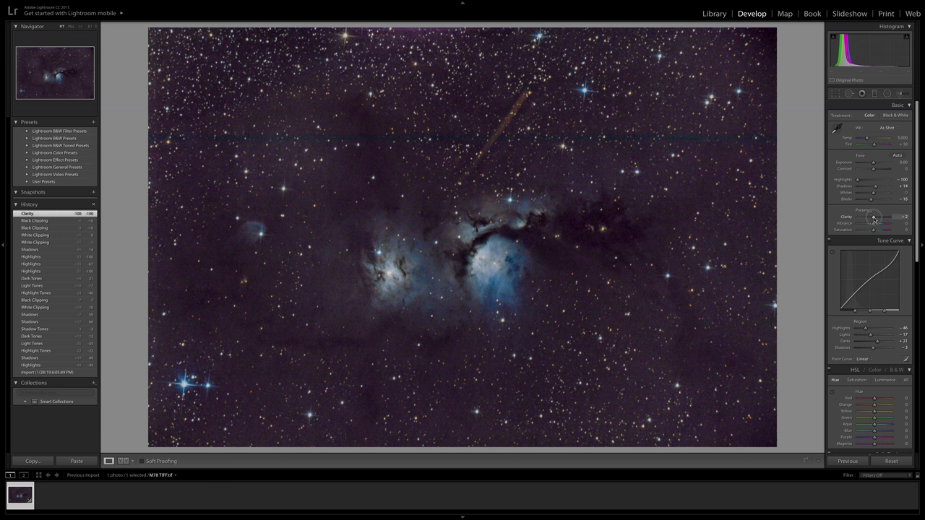
left_click_drag(874, 219, 873, 225)
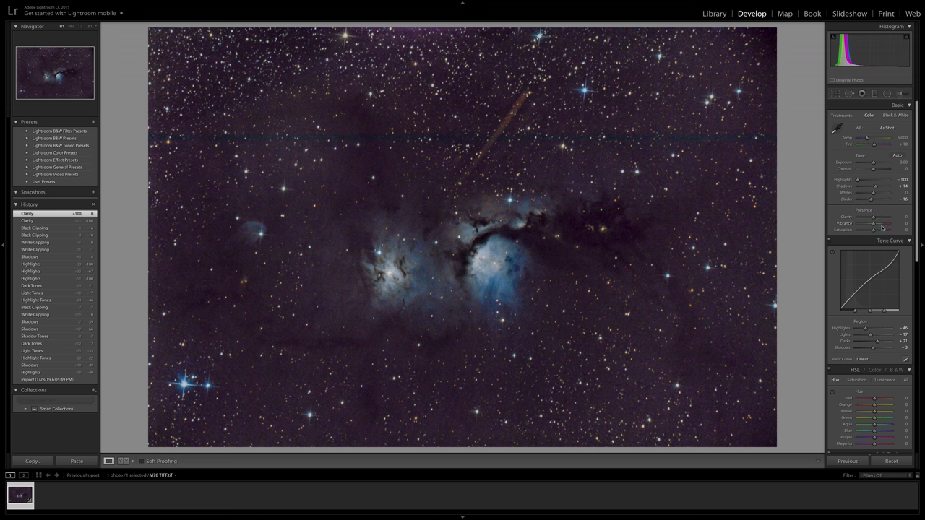
scroll(860, 295, "down", 2)
- Reset the curve's Highlights region and settle it at -1, with Lights at 0
double_click(867, 301)
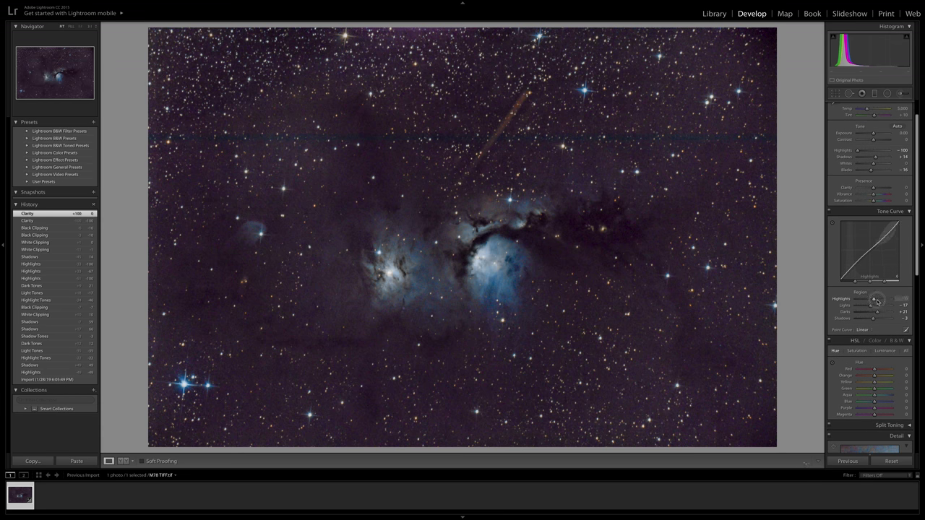
left_click_drag(877, 301, 873, 299)
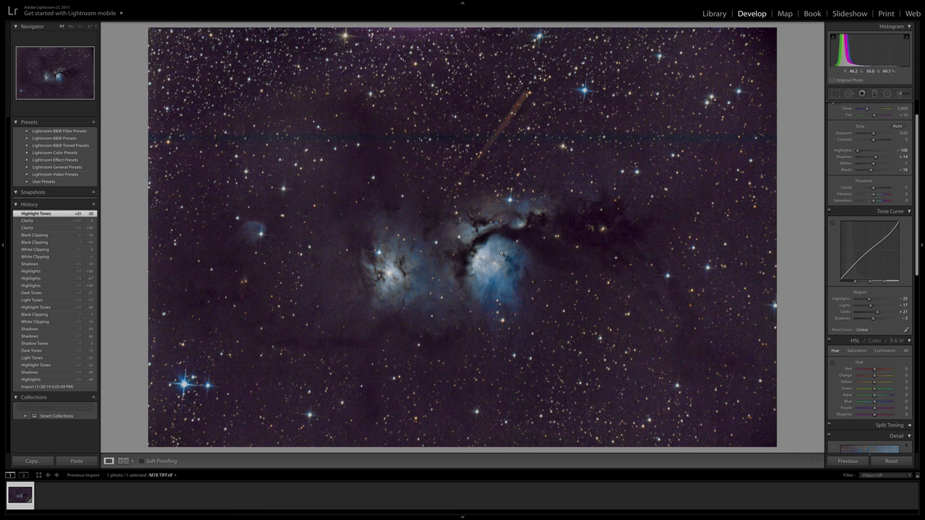
left_click_drag(872, 298, 878, 300)
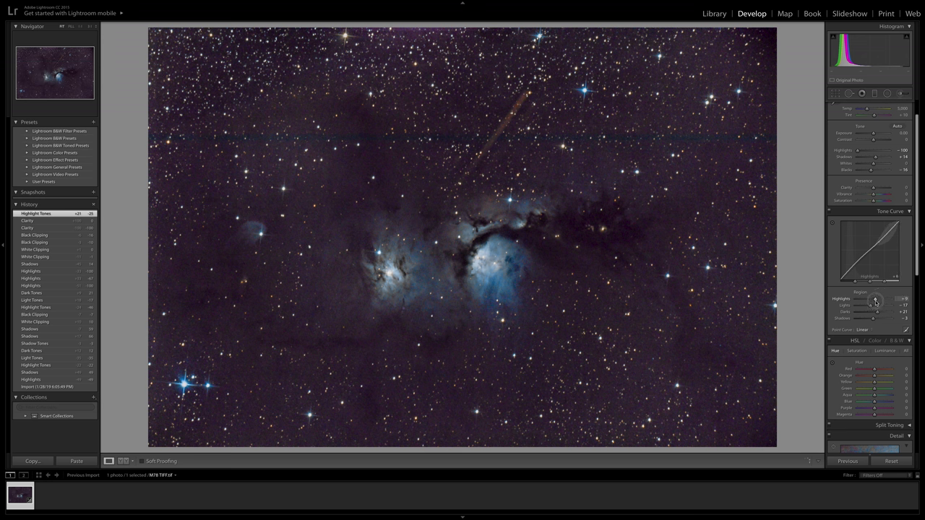
left_click_drag(875, 303, 872, 308)
left_click(903, 305)
key("Return")
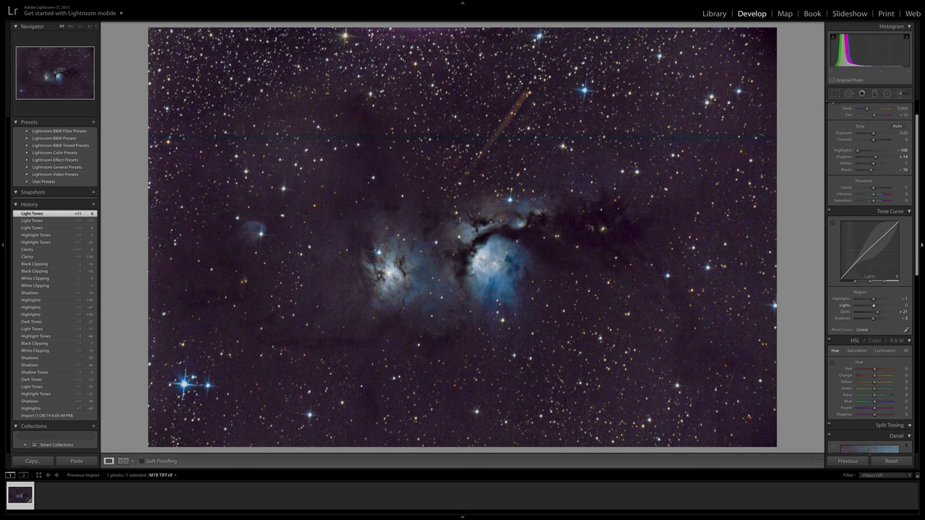
- Set the curve's Darks region to +18 and Shadows region to -7
left_click_drag(878, 313, 876, 313)
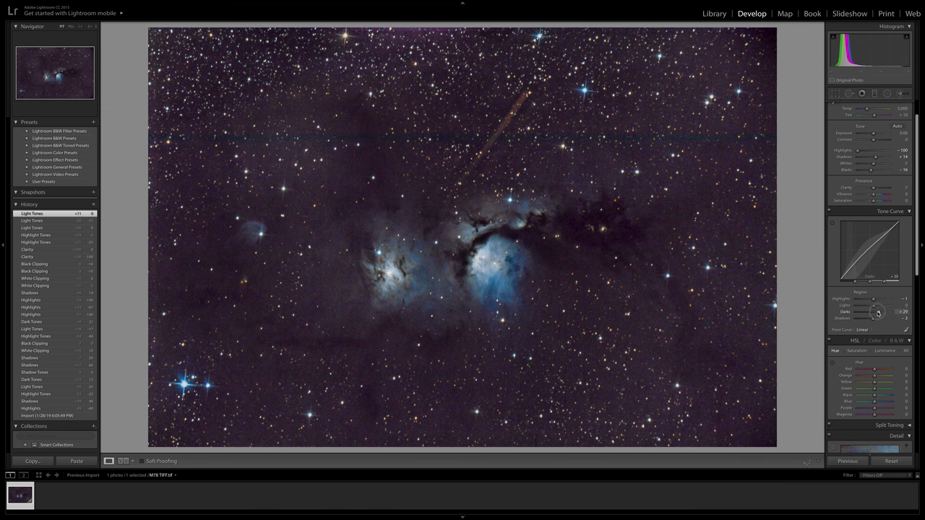
left_click(902, 312)
type("0")
key("Return")
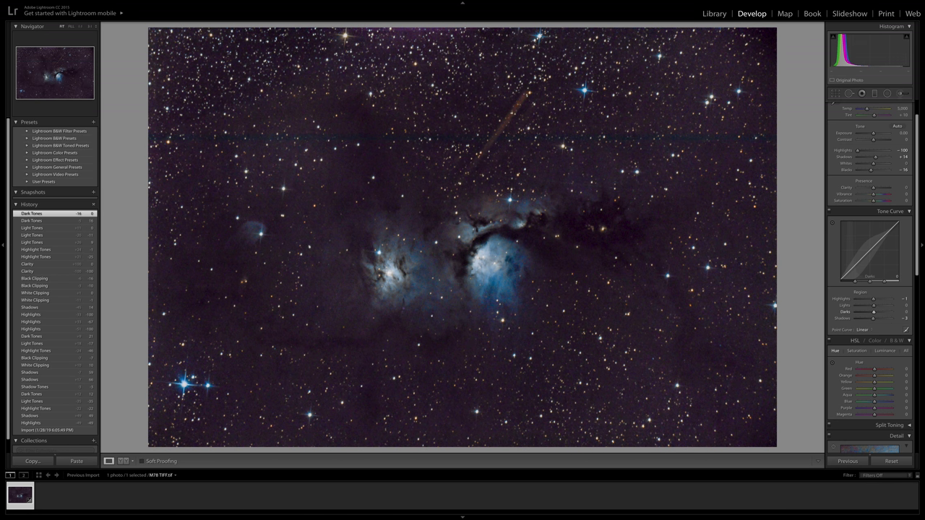
double_click(873, 317)
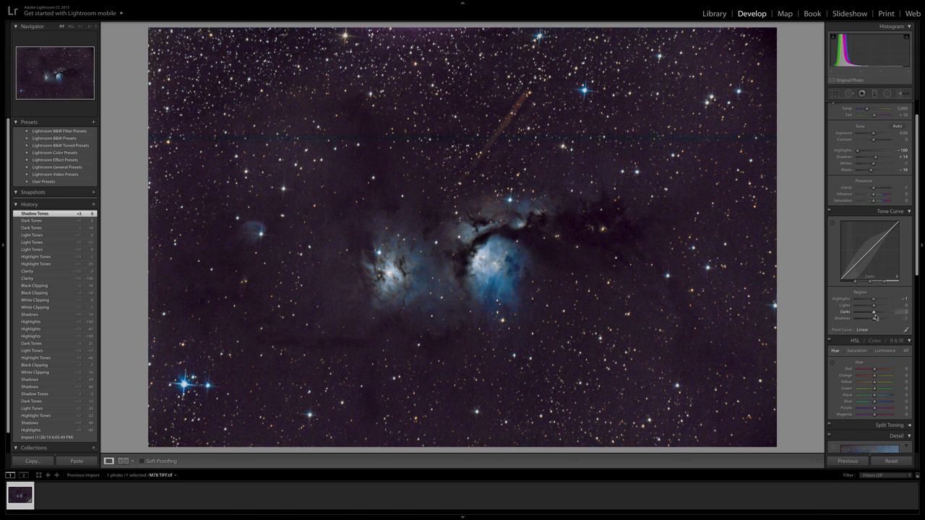
left_click_drag(874, 315, 879, 312)
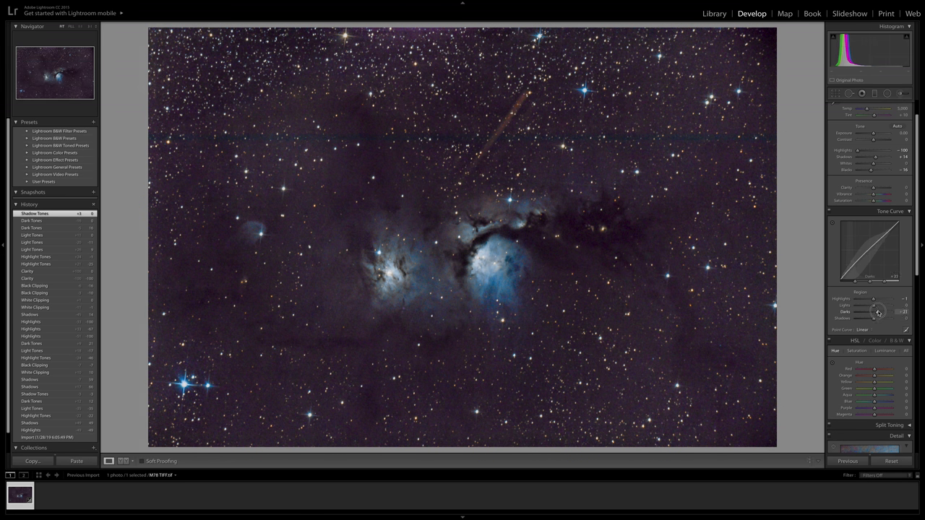
left_click_drag(874, 318, 873, 320)
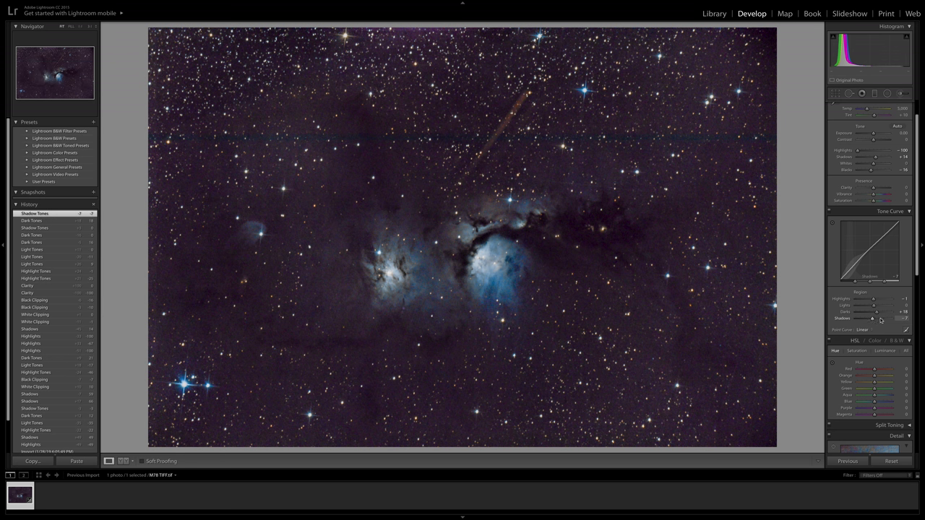
scroll(871, 330, "down", 2)
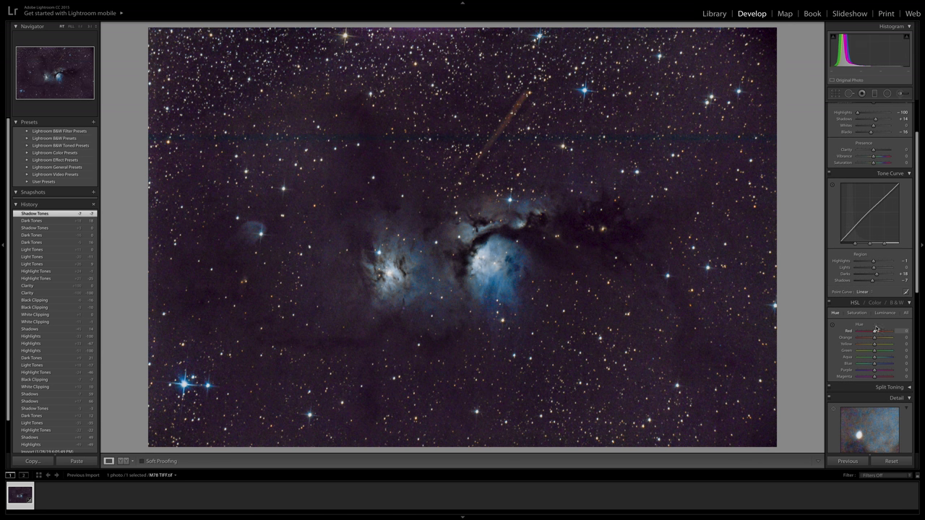
- Preview the nebula in the sharpening panel, then start a Radial Filter and show its brush options
scroll(882, 314, "down", 4)
scroll(882, 313, "down", 4)
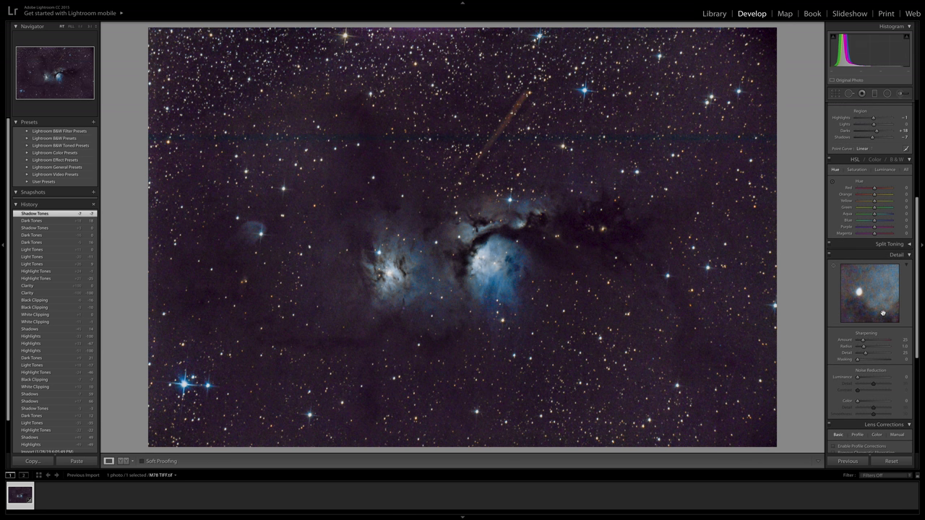
left_click(873, 296)
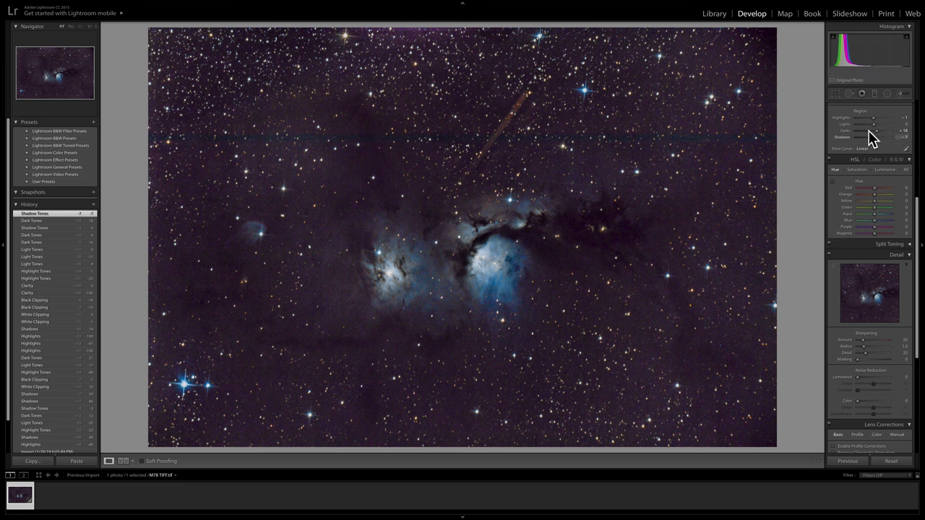
left_click(891, 93)
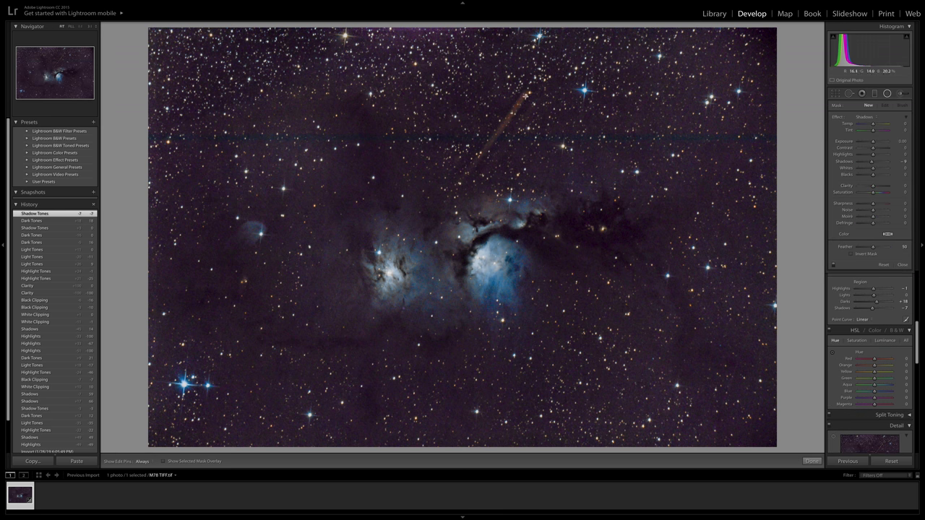
key("shift+t")
- Switch from the radial filter to an Adjustment Brush sized 3, with edit pins hidden
left_click(903, 96)
left_click(903, 94)
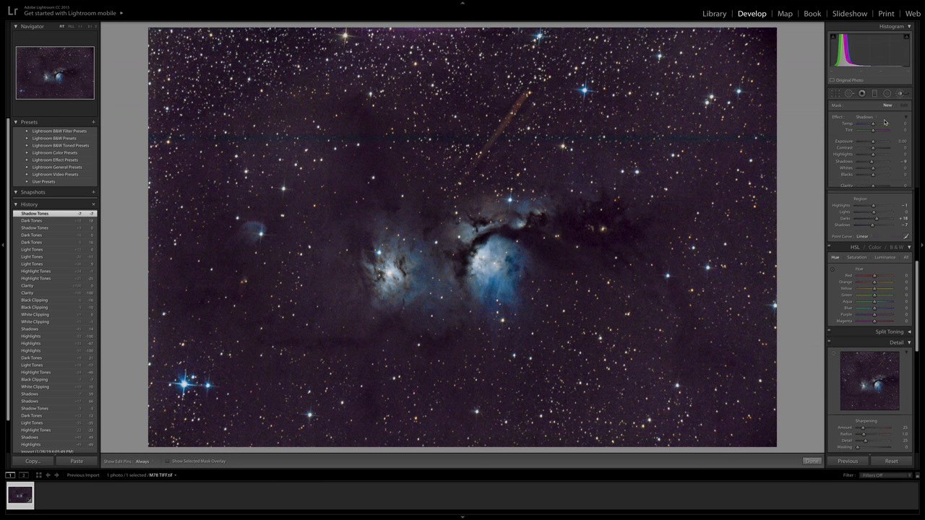
key("bracketleft")
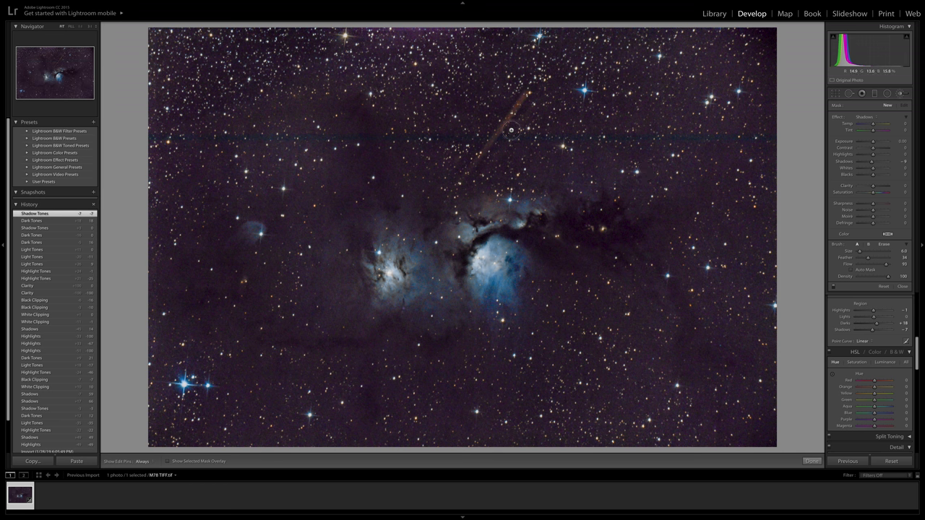
key("bracketleft")
key("bracketleft")
key("bracketright")
key("h")
- Paint along the thin horizontal line across the upper sky and choose the Temp effect
left_click_drag(182, 136, 370, 137)
key("h")
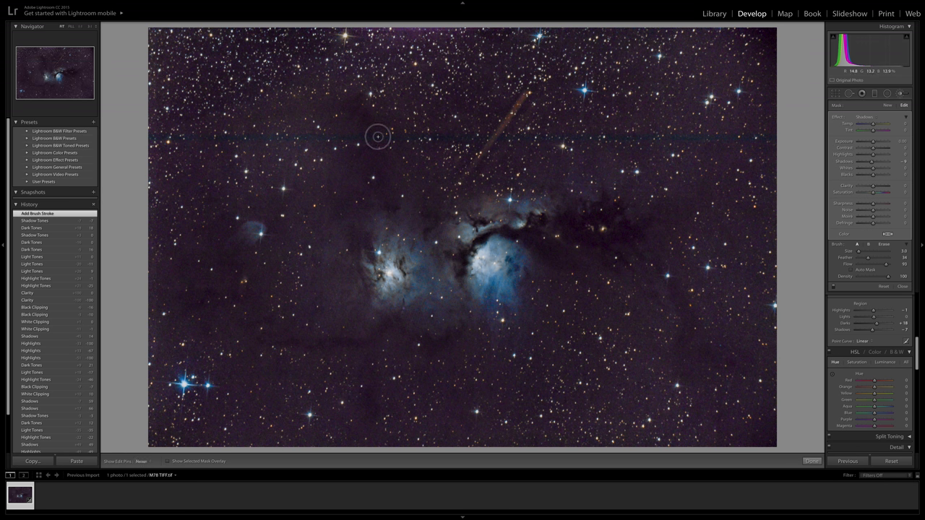
left_click_drag(413, 137, 570, 136)
key("h")
key("h")
key("h")
key("h")
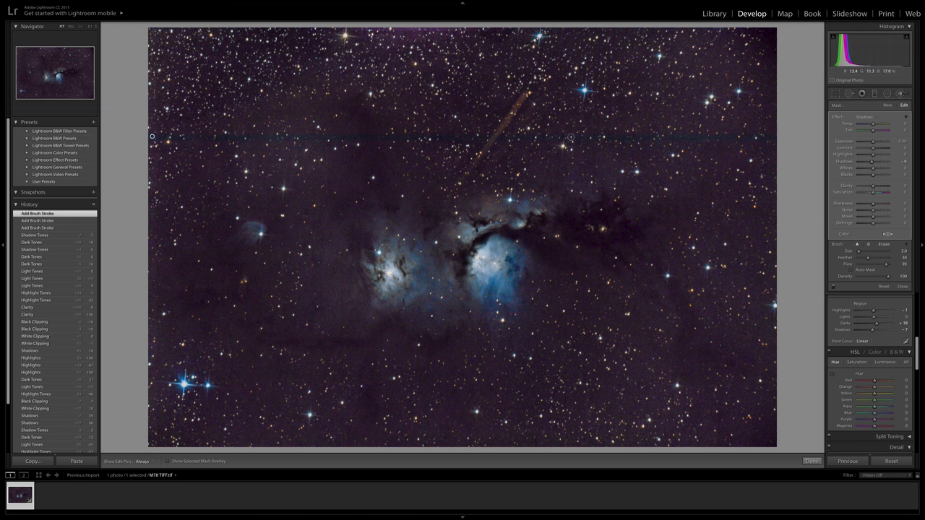
key("bracketright")
left_click(583, 136)
left_click_drag(670, 137, 741, 138)
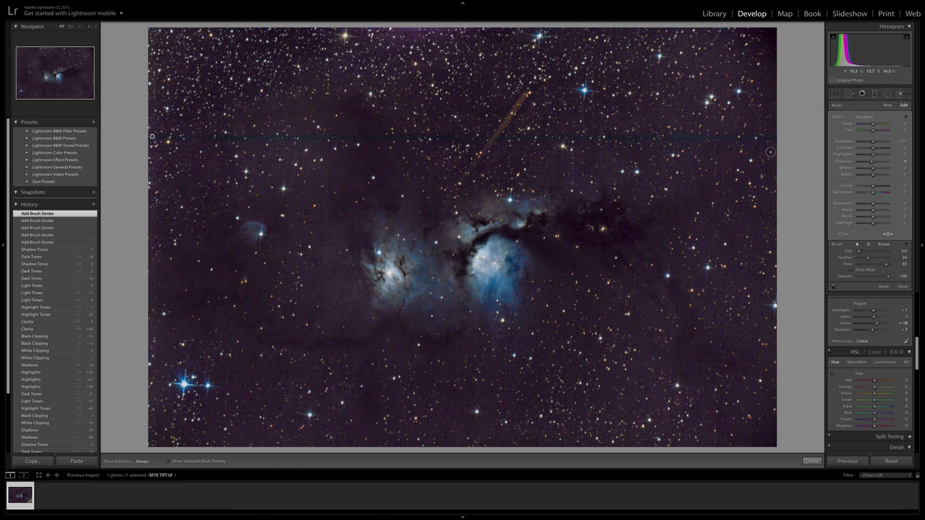
key("h")
left_click(875, 118)
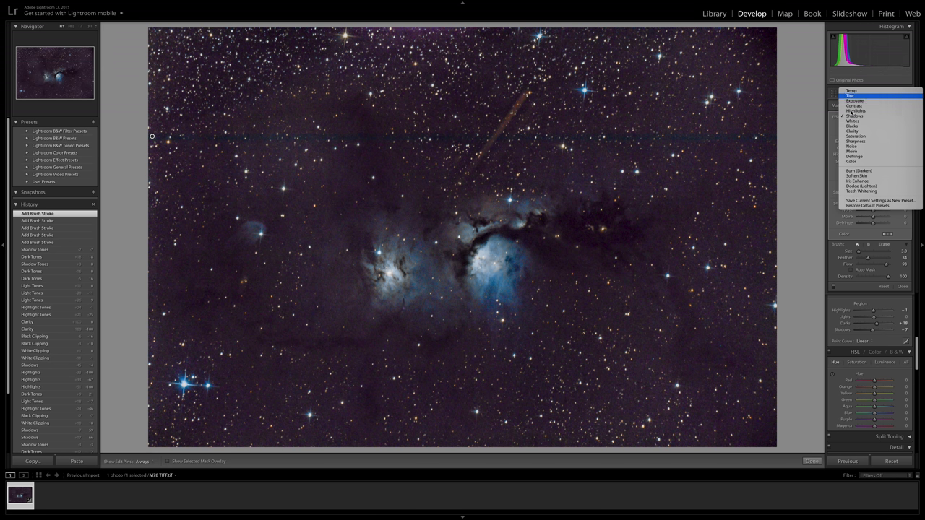
left_click(855, 92)
- Set the line mask's Temp to 25 and Tint to 33
left_click_drag(873, 123, 877, 125)
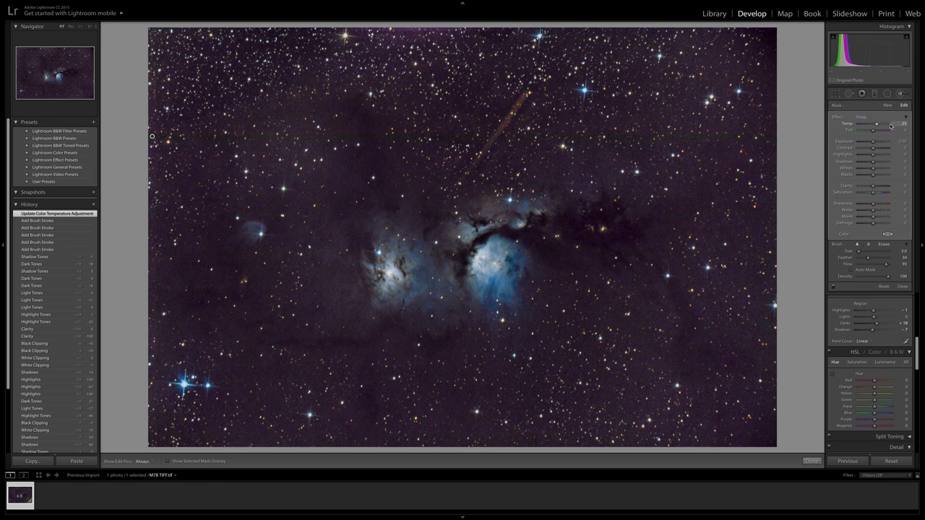
left_click(864, 119)
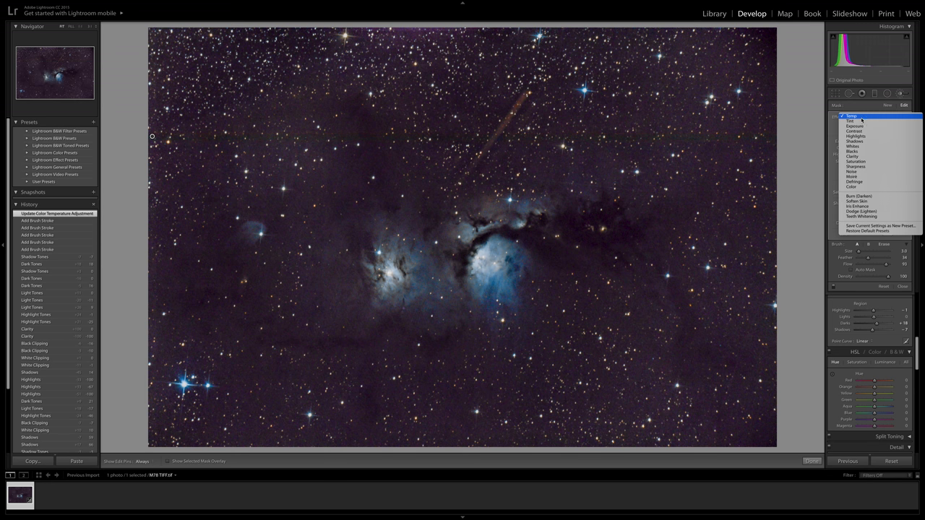
left_click(861, 118)
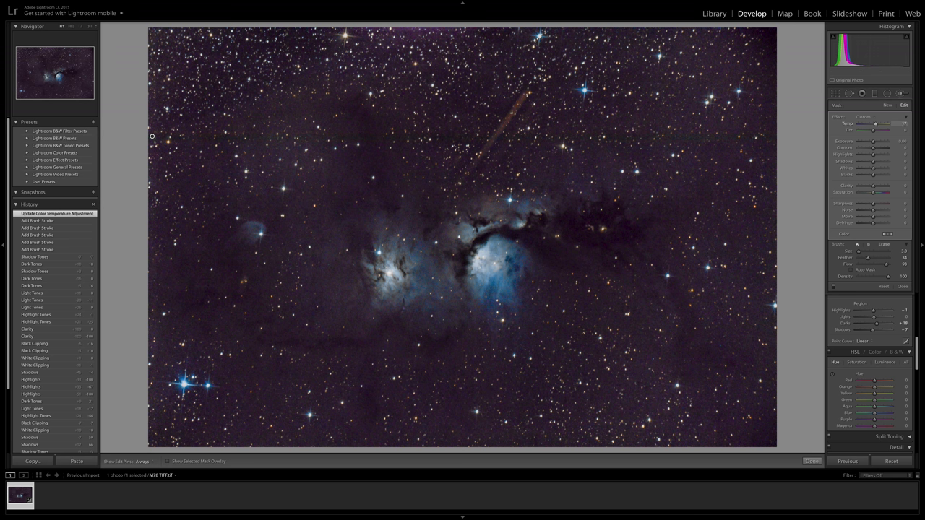
left_click(903, 130)
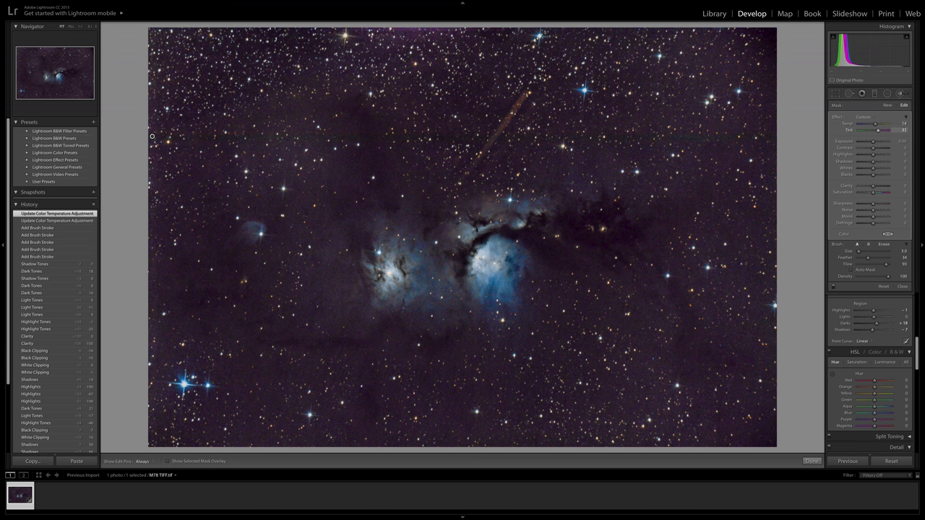
key("Return")
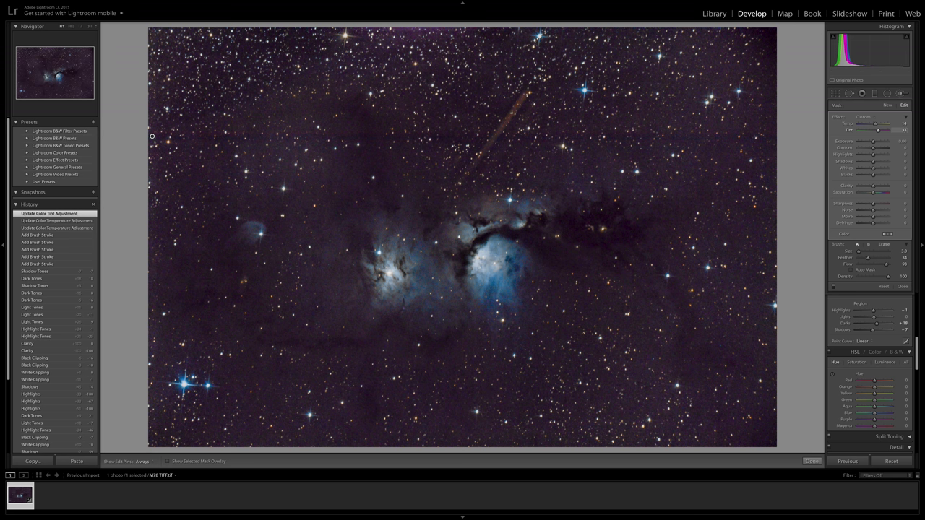
key("Return")
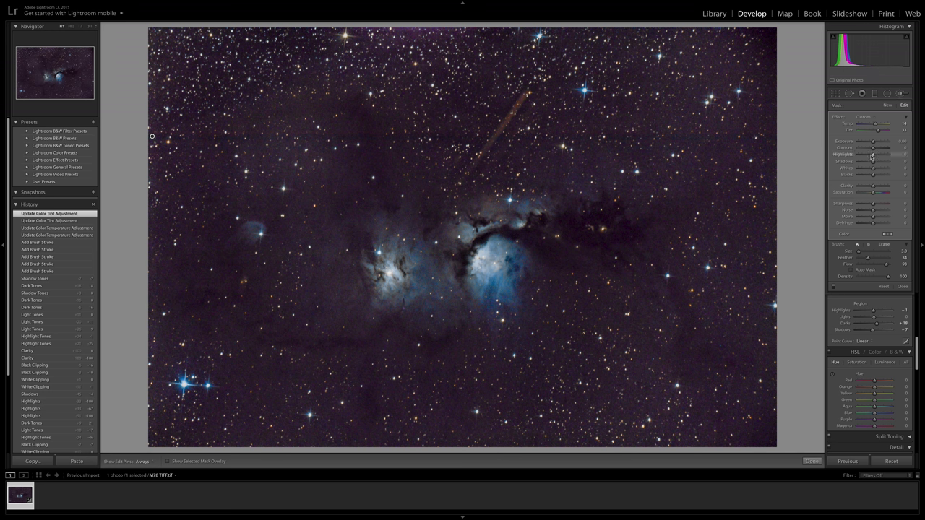
- Set the line mask's Shadows to 25 and Highlights to 2, then close the brush
left_click_drag(876, 154, 875, 156)
mouse_move(873, 161)
left_mouse_down()
mouse_move(881, 162)
mouse_move(873, 164)
left_mouse_up()
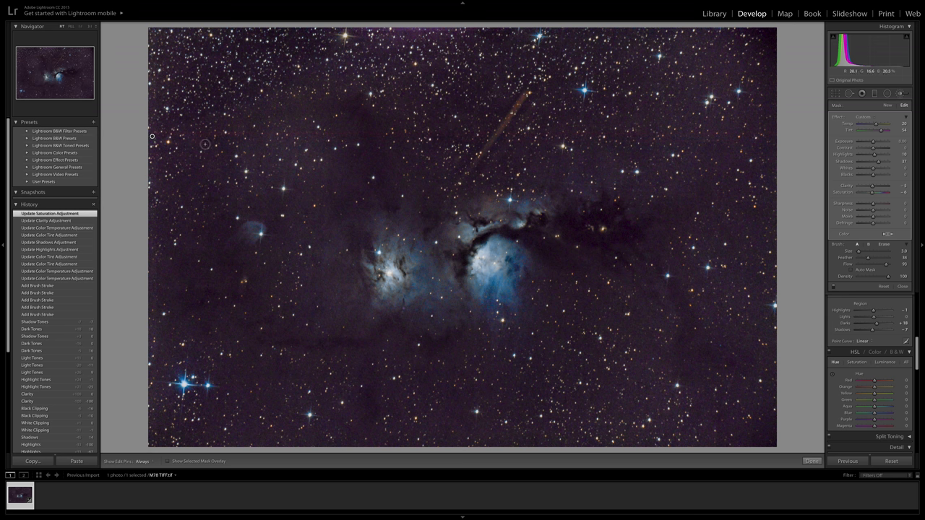
left_click_drag(873, 154, 871, 154)
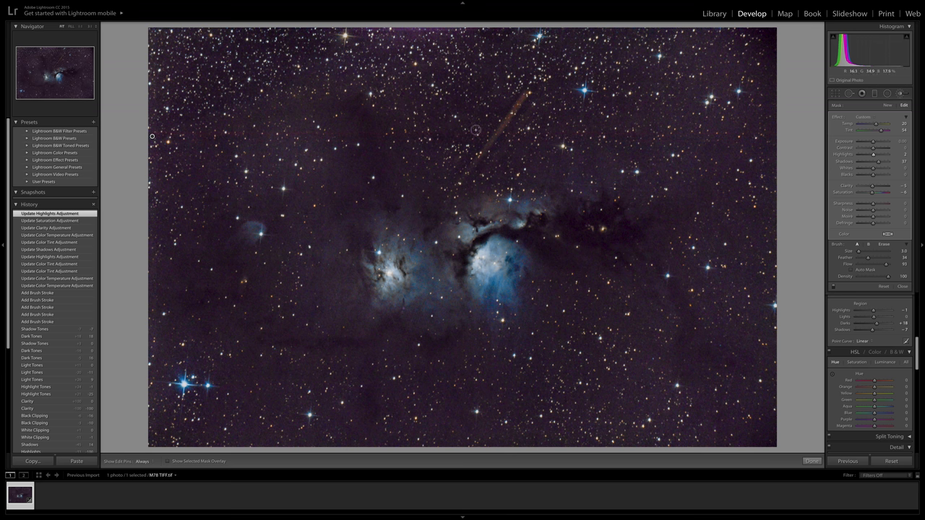
left_click(901, 95)
left_click(901, 95)
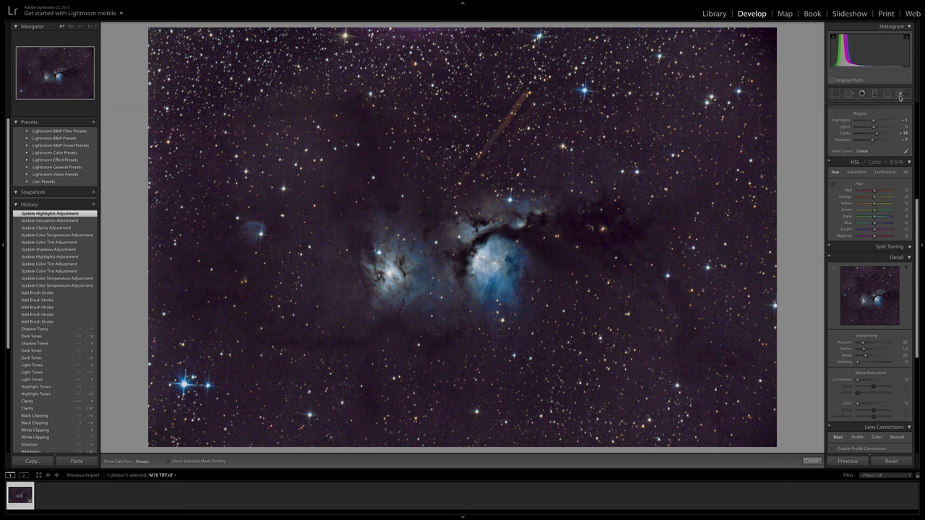
- Paint a second brush mask over the orange satellite trail, undoing trial slider changes
left_click_drag(528, 92, 499, 130)
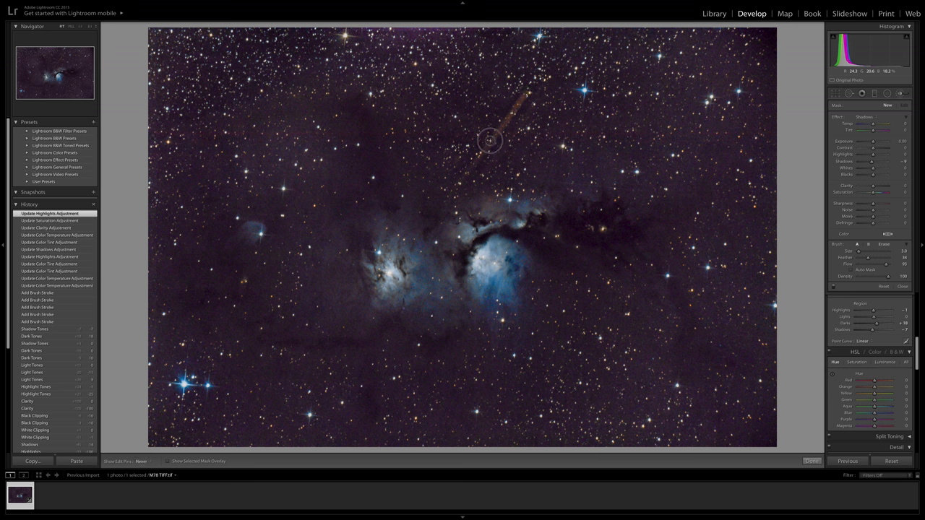
left_click_drag(500, 130, 478, 159)
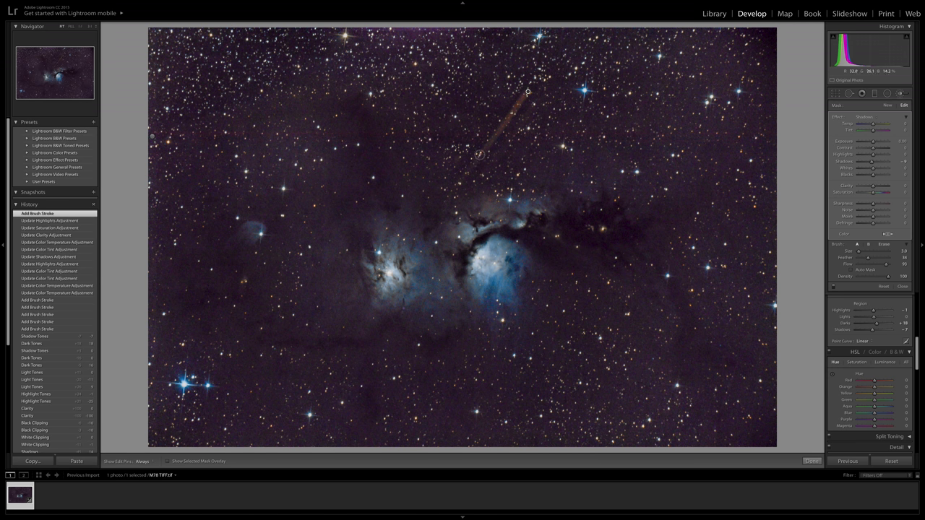
key("h")
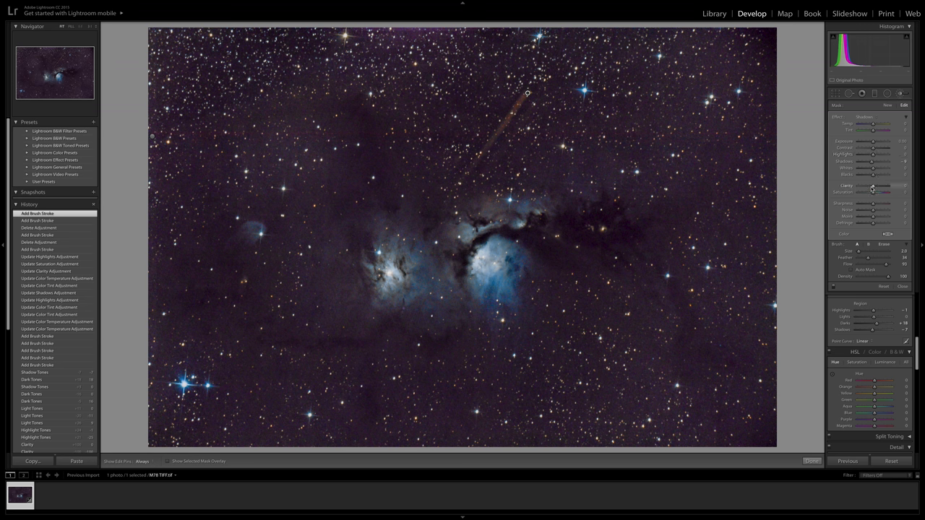
left_click_drag(870, 188, 835, 190)
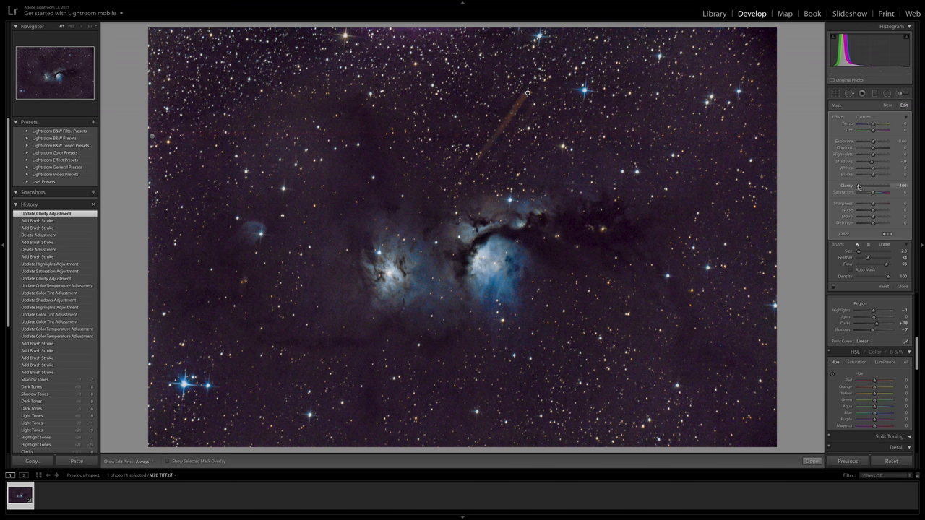
key("ctrl+z")
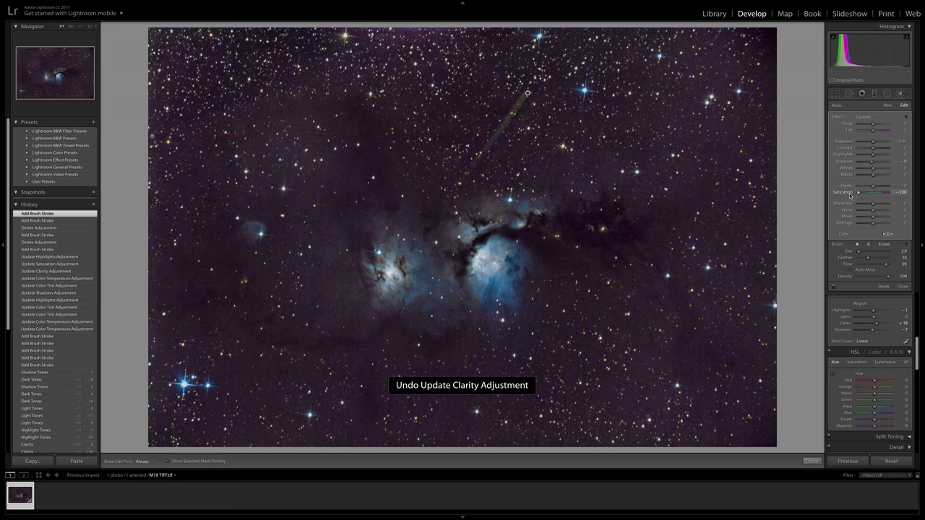
key("ctrl+z")
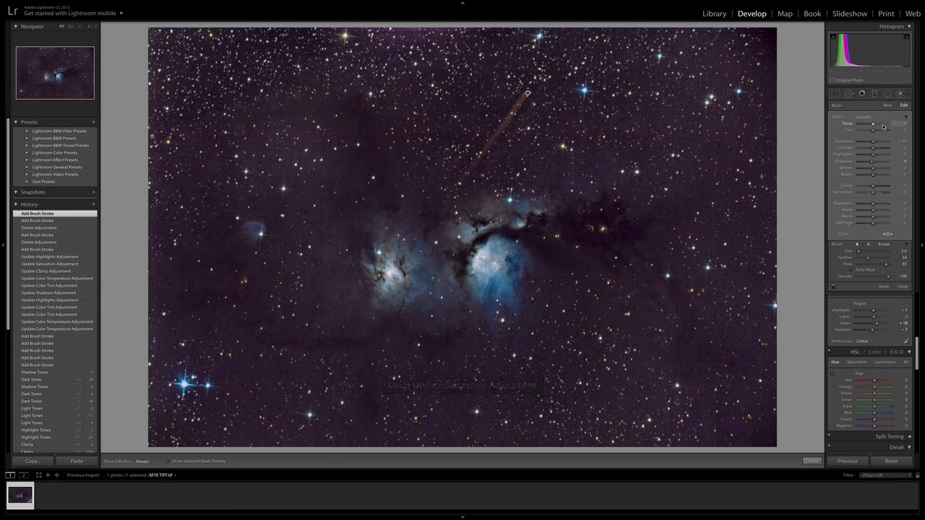
key("ctrl+z")
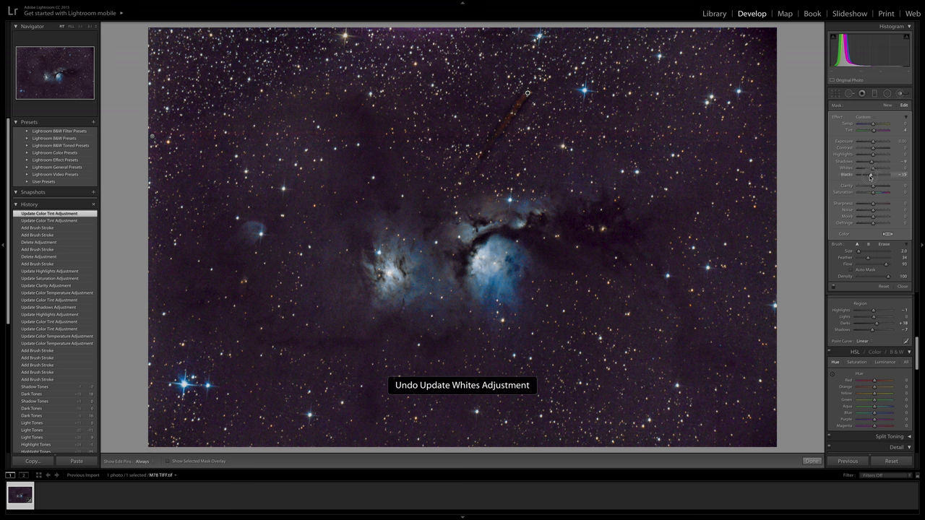
key("ctrl+z")
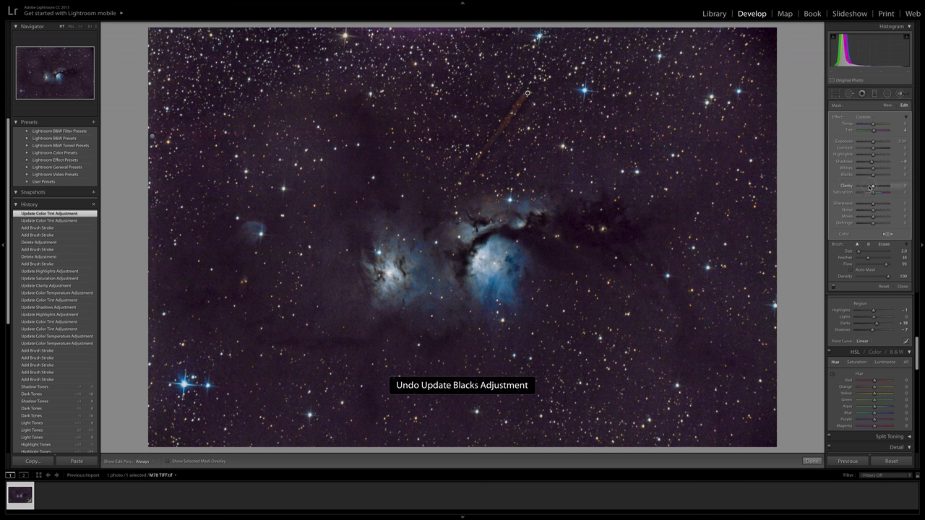
key("ctrl+z")
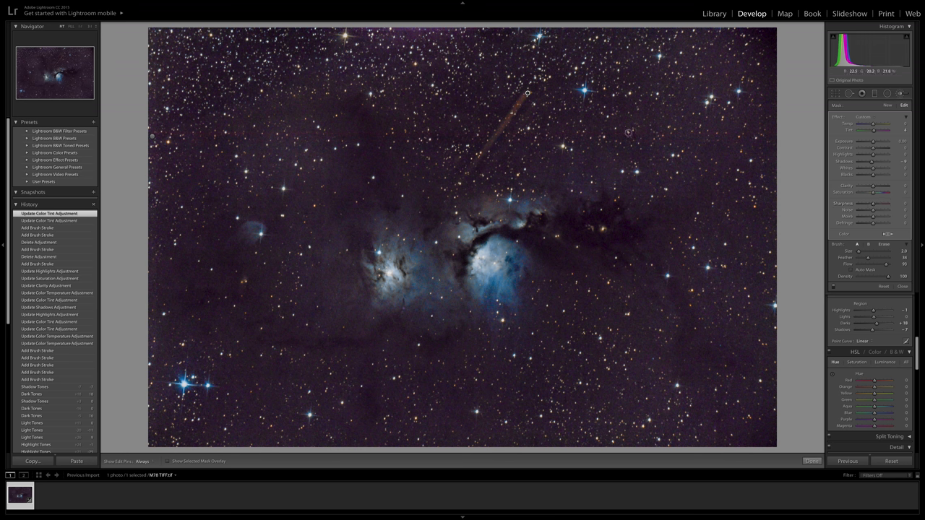
- Set the trail mask Highlights to -100 and Shadows to -13, then apply the edits
left_click_drag(869, 164, 857, 166)
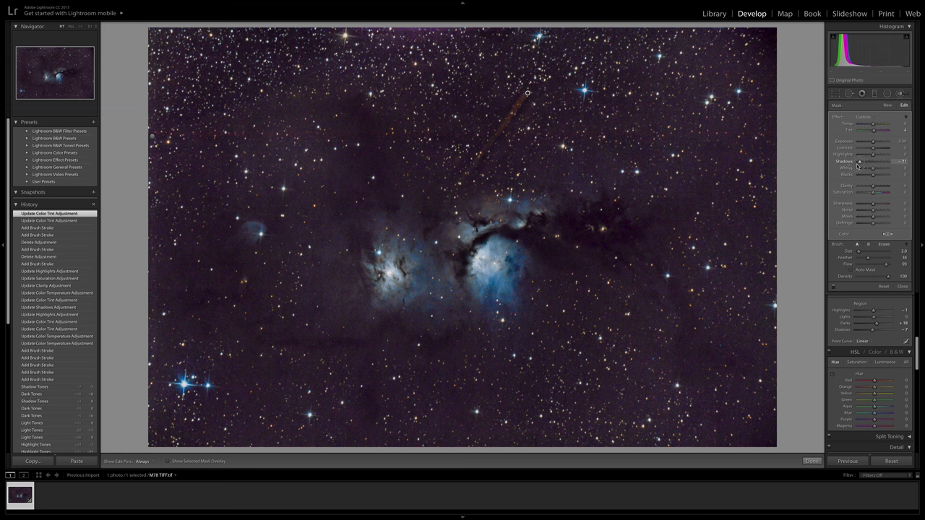
left_click_drag(862, 168, 863, 167)
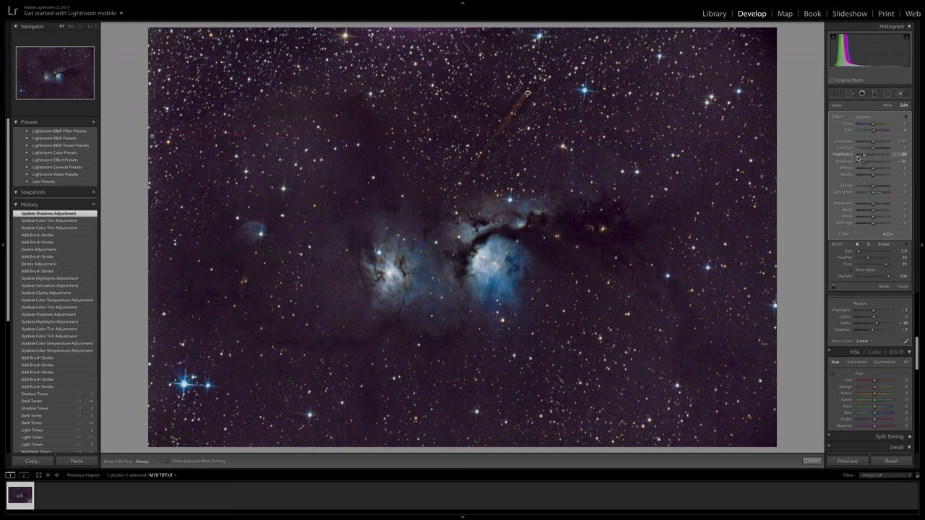
left_click_drag(853, 157, 852, 157)
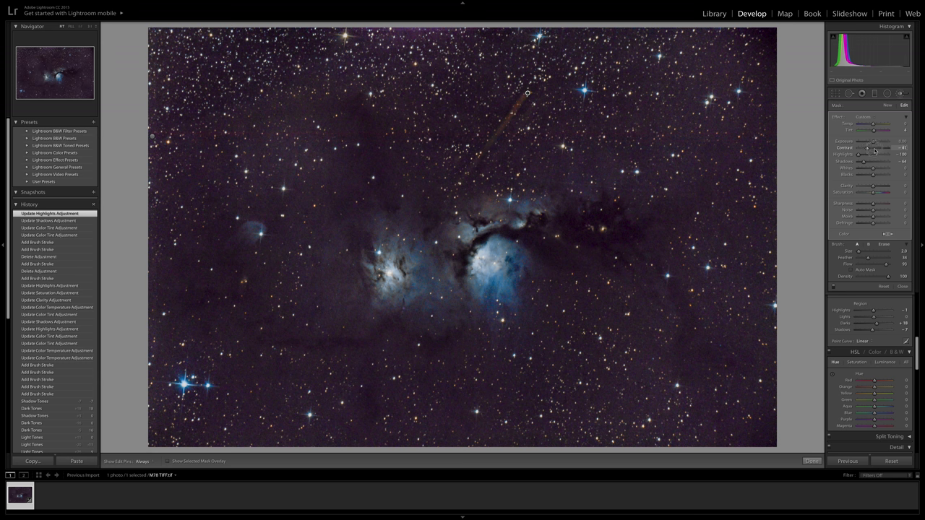
left_click(880, 149)
left_click(868, 154)
left_click_drag(863, 161, 871, 162)
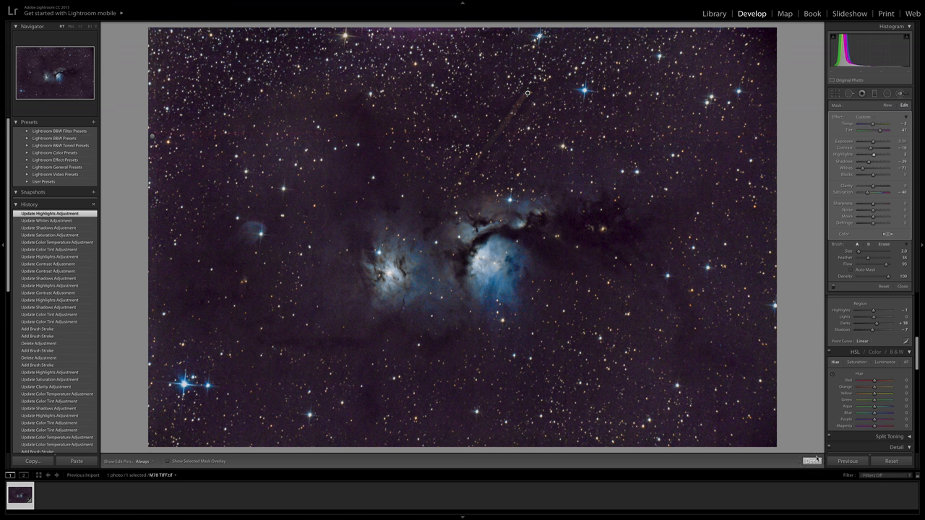
left_click(810, 459)
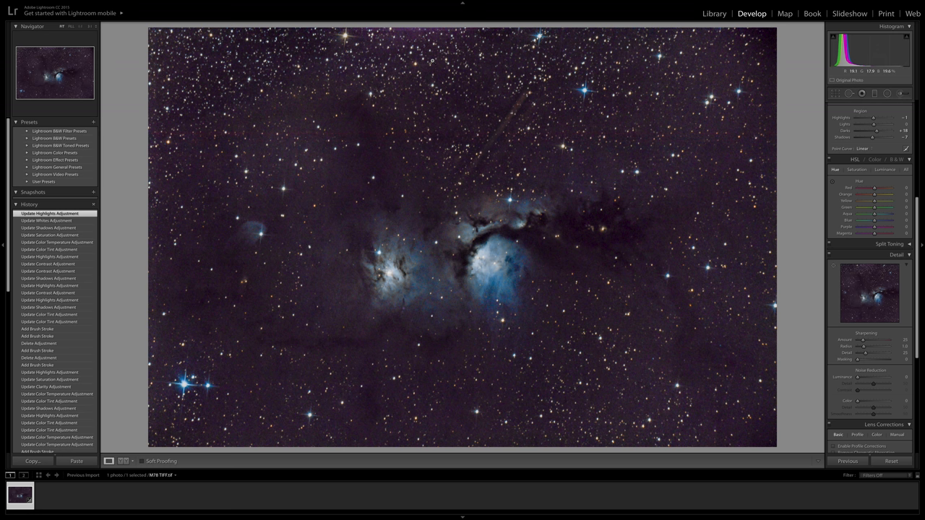
- Paint a slightly larger brush mask over the star-field background, checking coverage with the overlay
key("k")
key("bracketright")
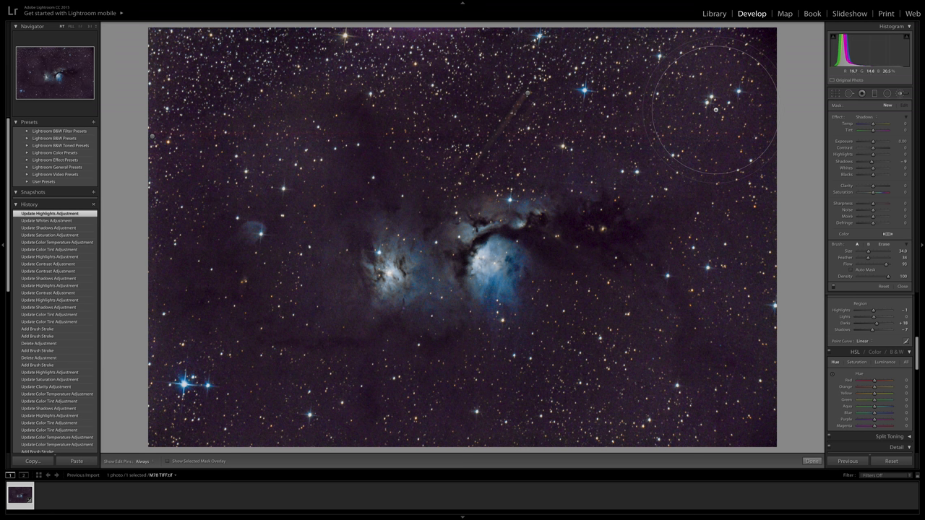
key("h")
left_click_drag(588, 383, 684, 107)
key("o")
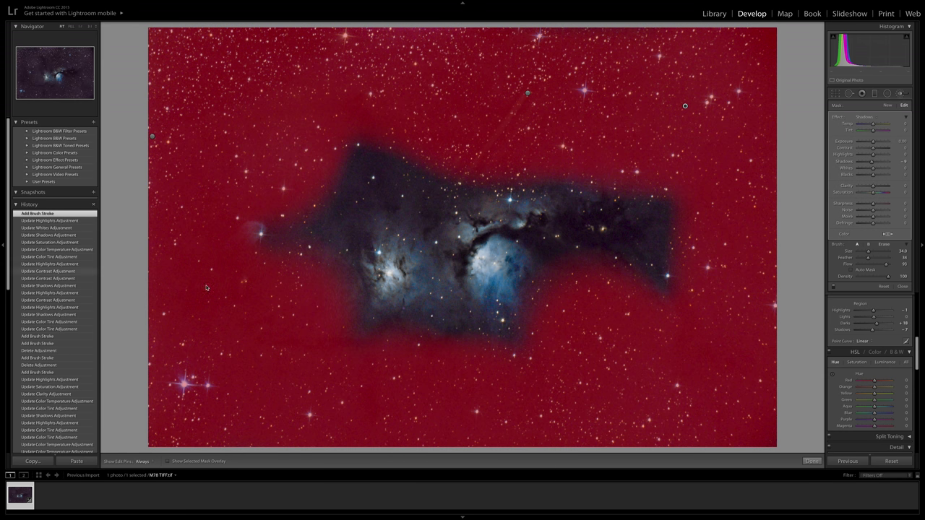
key("h")
left_click_drag(715, 189, 248, 200)
key("h")
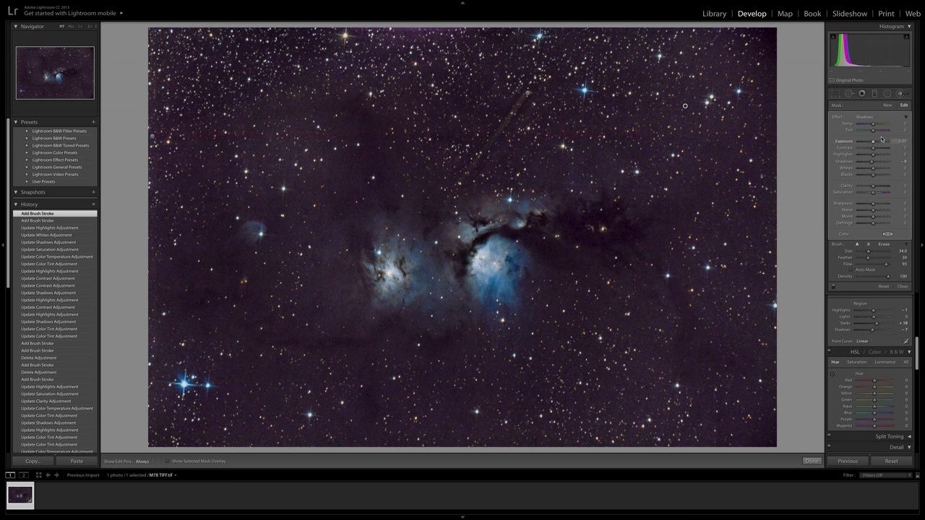
- Set the background mask's Shadows to 0 and Noise to 100, then zoom in to inspect
left_click(902, 161)
type("0")
key("Return")
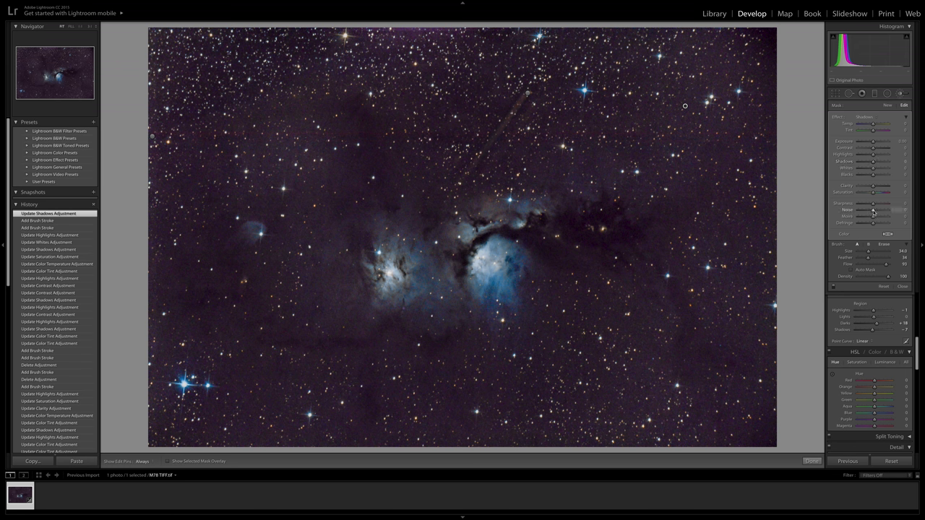
left_click_drag(873, 212, 901, 213)
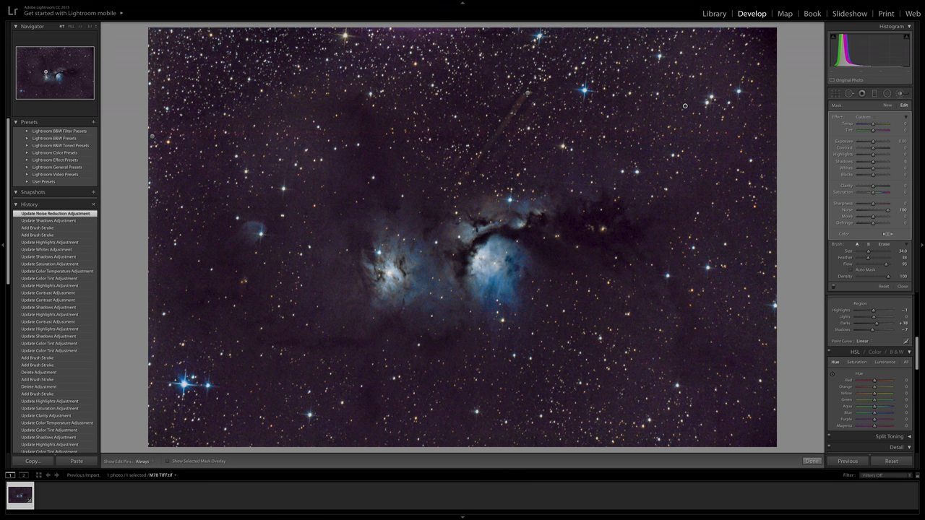
key("z")
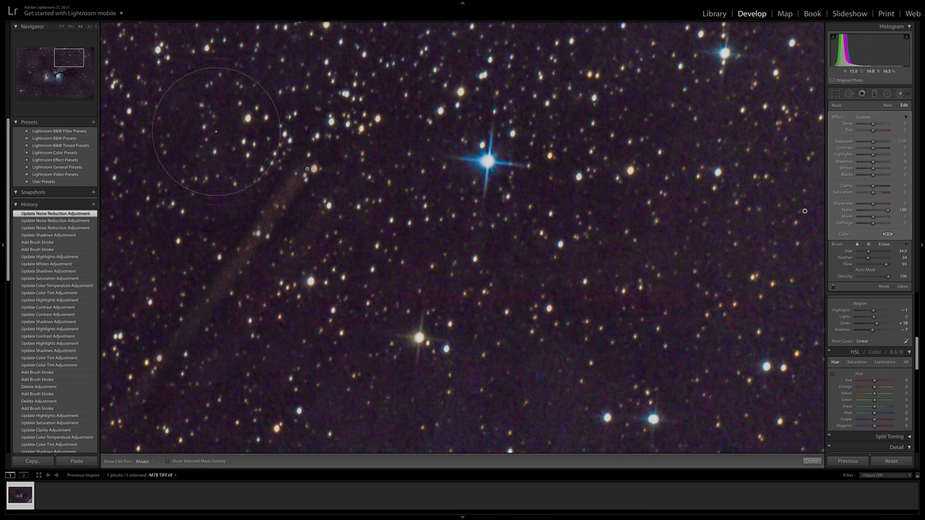
- Try Clarity -100 on the background mask, undo it, and finish that adjustment
key("z")
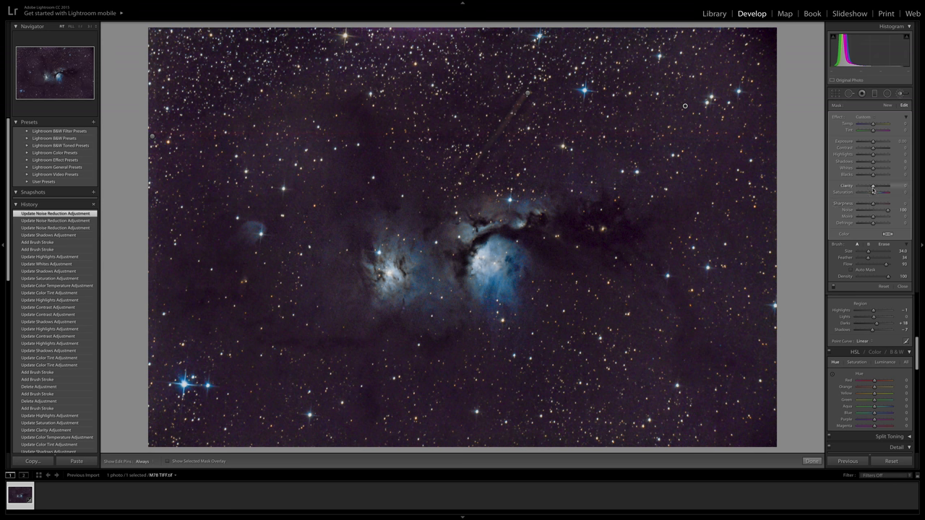
left_click_drag(873, 185, 810, 189)
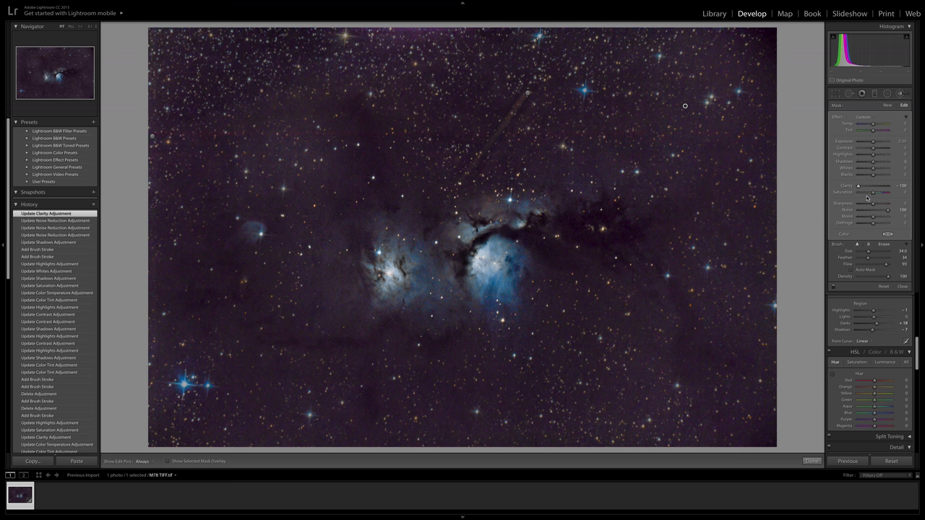
key("ctrl+z")
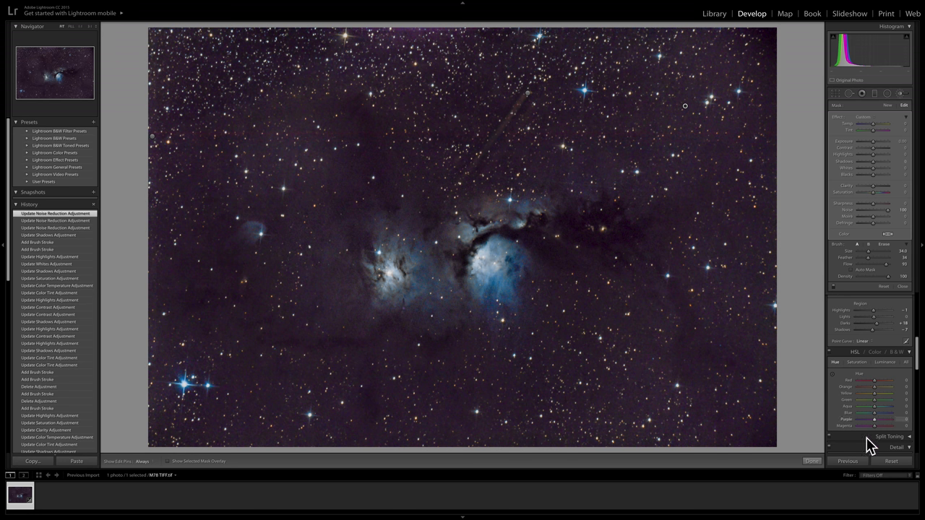
left_click(812, 461)
- Start a new adjustment brush and shrink its size to 20
left_click(903, 93)
key("h")
scroll(434, 260, "down", 3)
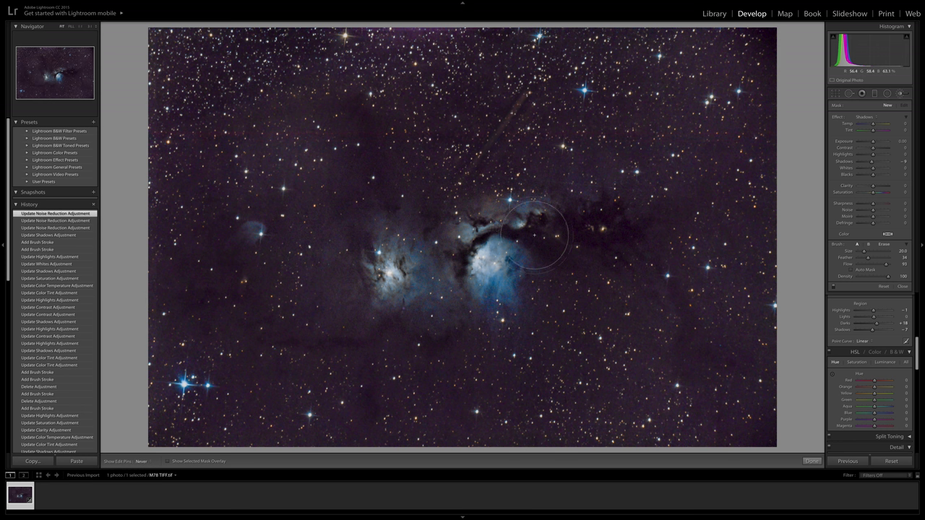
- Paint the new brush mask over the nebula and check it at 1:1 zoom
left_click_drag(473, 282, 404, 275)
scroll(583, 235, "down", 1)
scroll(583, 234, "down", 6)
key("h")
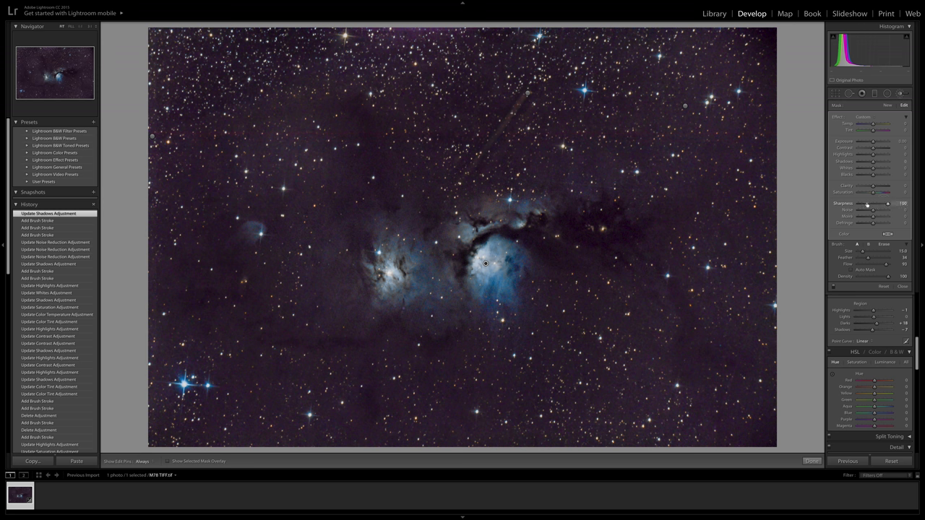
left_click_drag(49, 72, 57, 75)
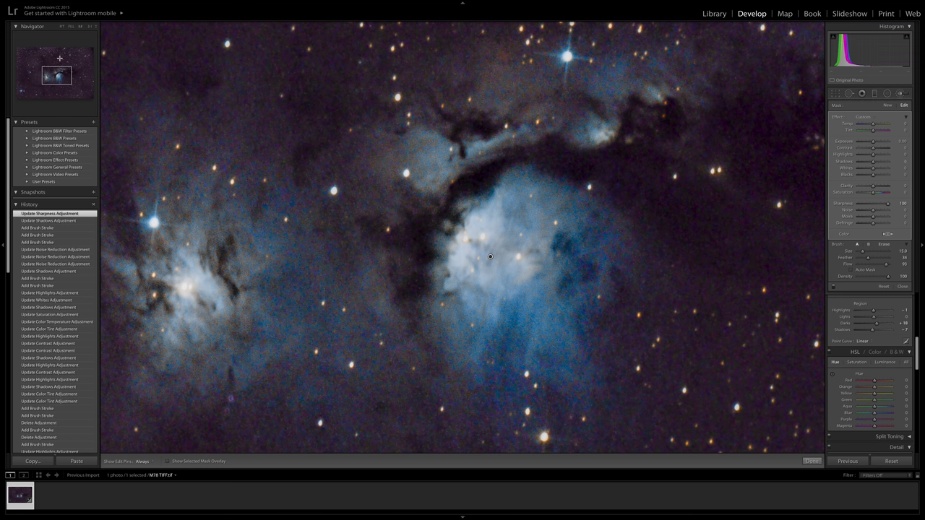
key("z")
key("z")
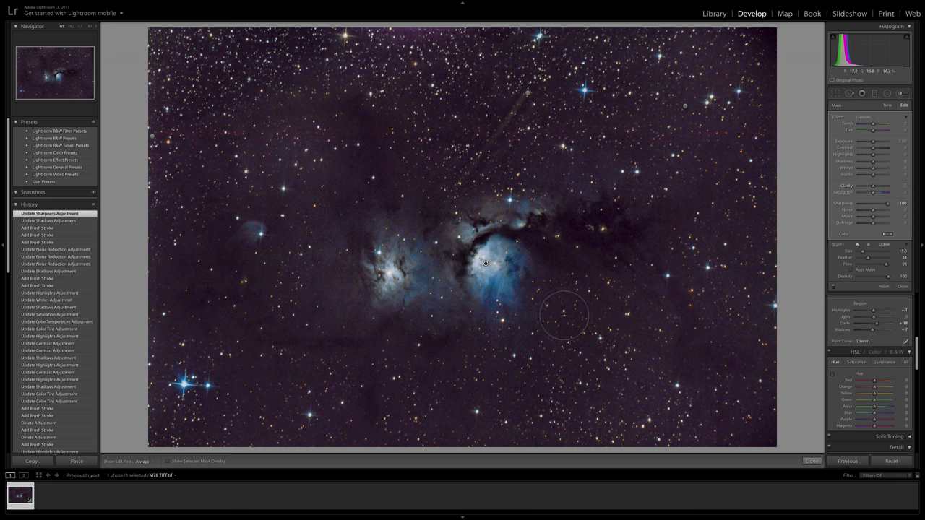
- Set the nebula brush Sharpness to 60 and Clarity near +100
left_click_drag(878, 205, 881, 205)
left_click_drag(880, 204, 881, 204)
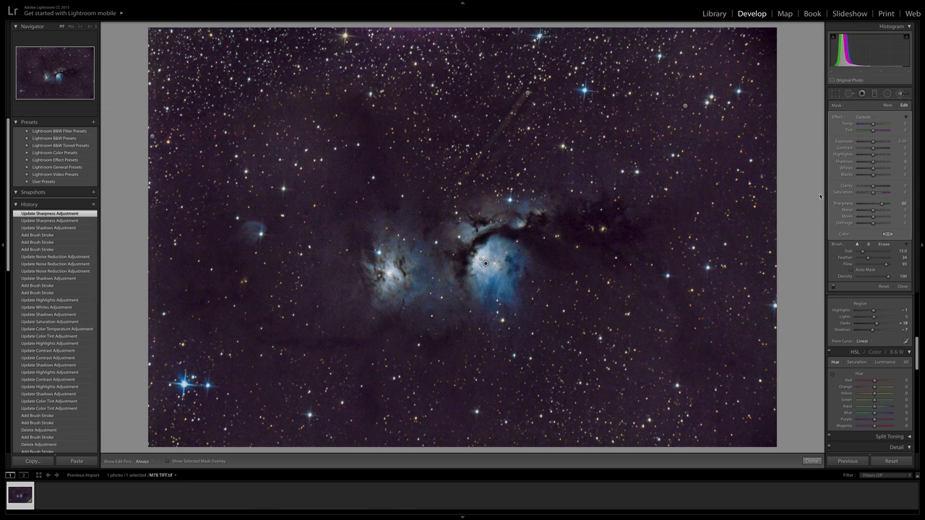
left_click_drag(886, 188, 866, 186)
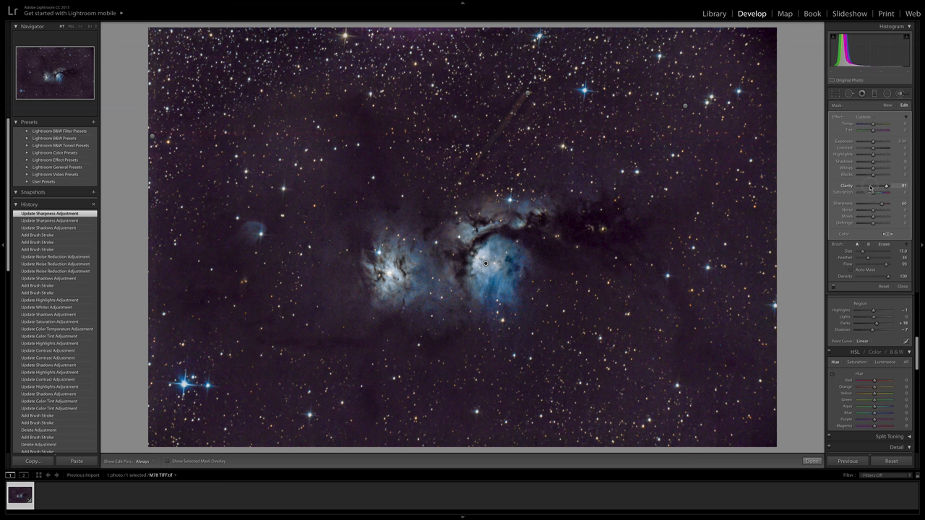
left_click_drag(865, 187, 893, 187)
left_click(685, 106)
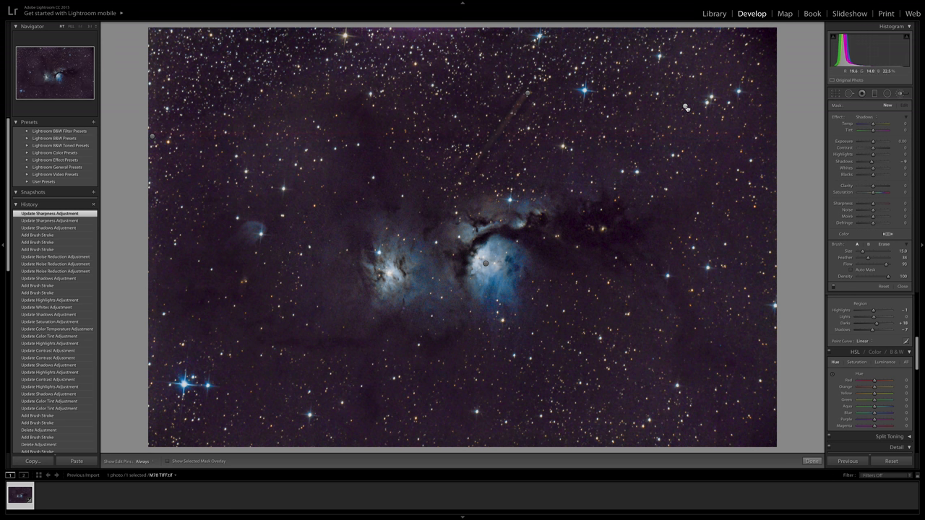
- Lower the background noise-reduction brush Saturation to -10 and click Done
left_click(685, 107)
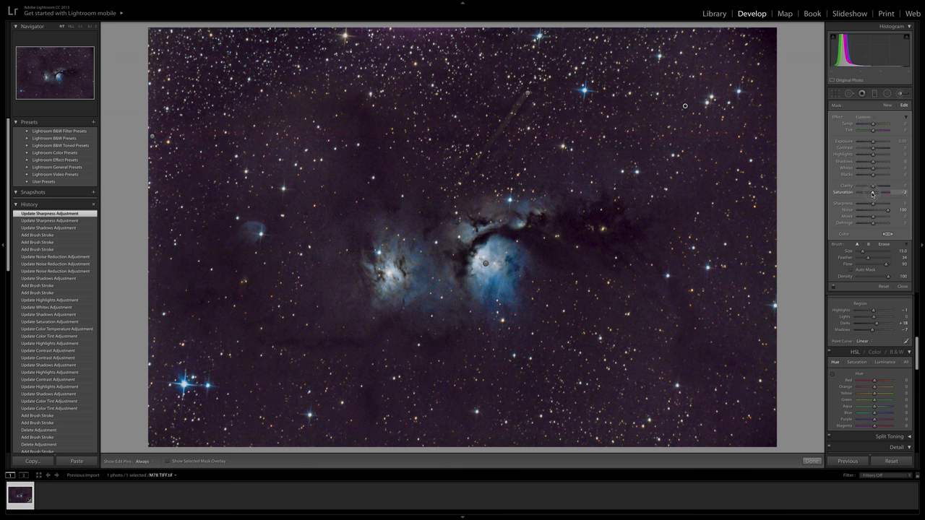
left_click_drag(871, 194, 872, 194)
left_click_drag(871, 193, 870, 194)
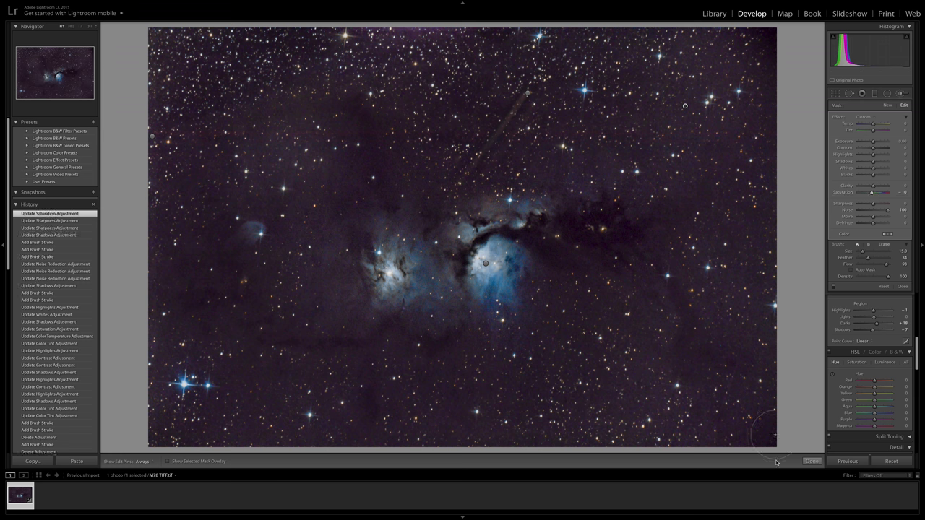
left_click(811, 461)
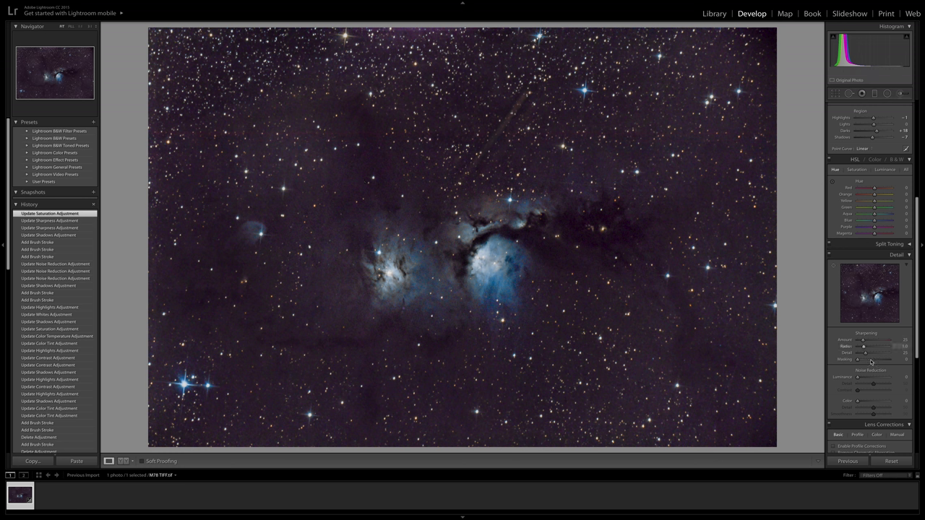
- Set the Tone Curve Highlights region to -6
scroll(839, 356, "down", 3)
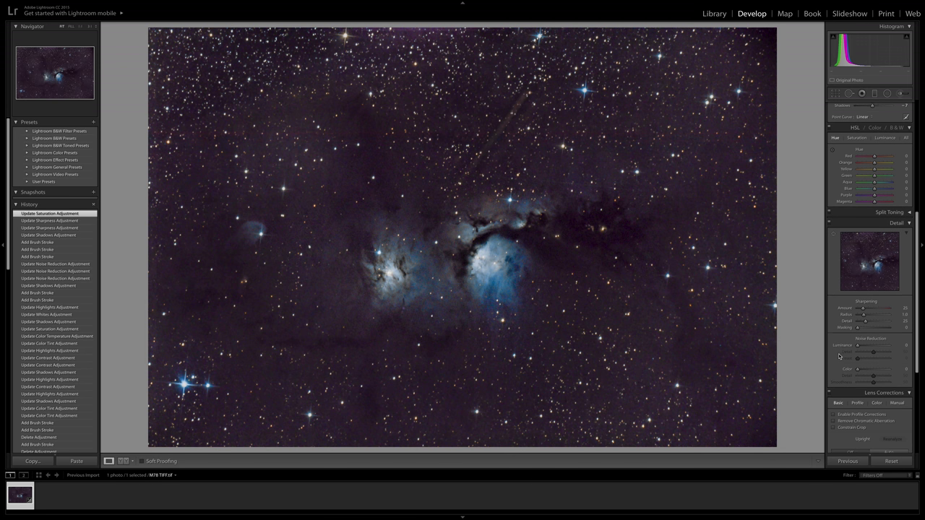
scroll(842, 319, "down", 2)
scroll(842, 318, "down", 1)
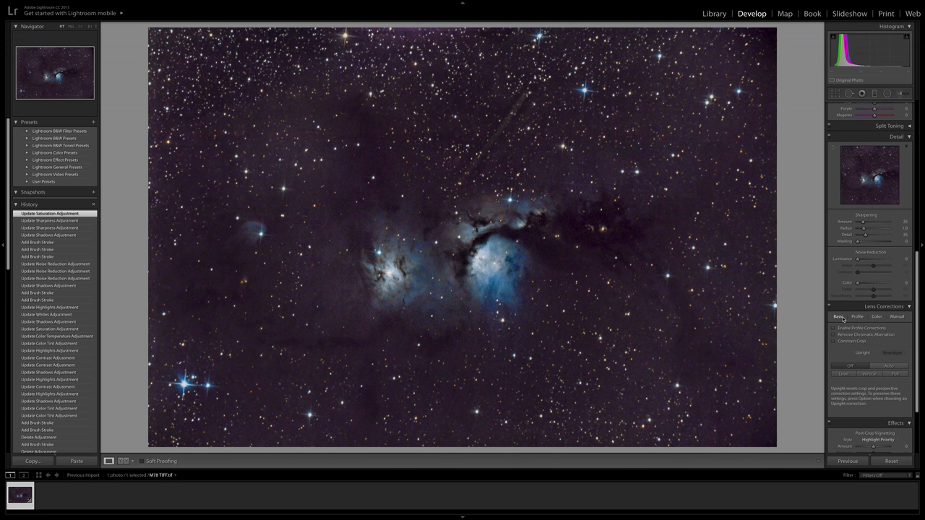
scroll(842, 319, "up", 2)
scroll(842, 318, "up", 1)
scroll(842, 318, "up", 2)
scroll(842, 317, "up", 1)
scroll(842, 317, "up", 5)
scroll(842, 317, "up", 3)
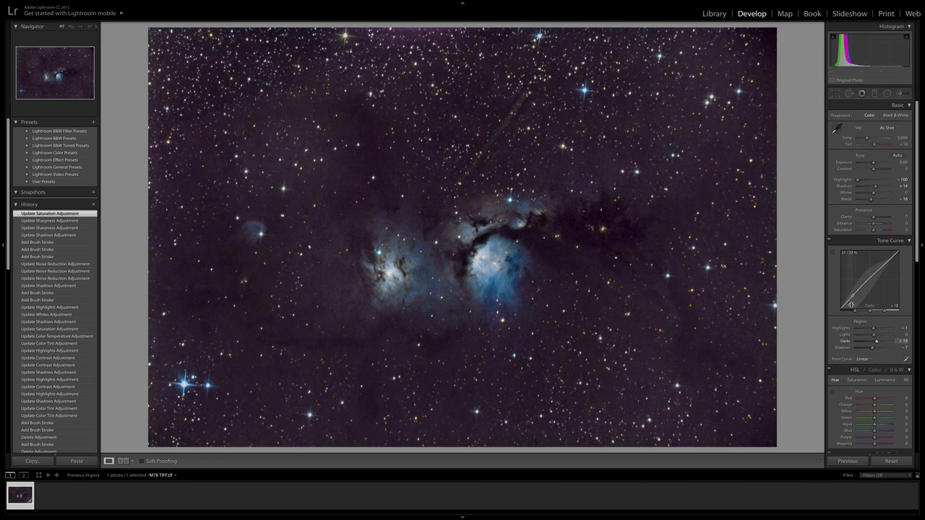
left_click_drag(874, 329, 873, 330)
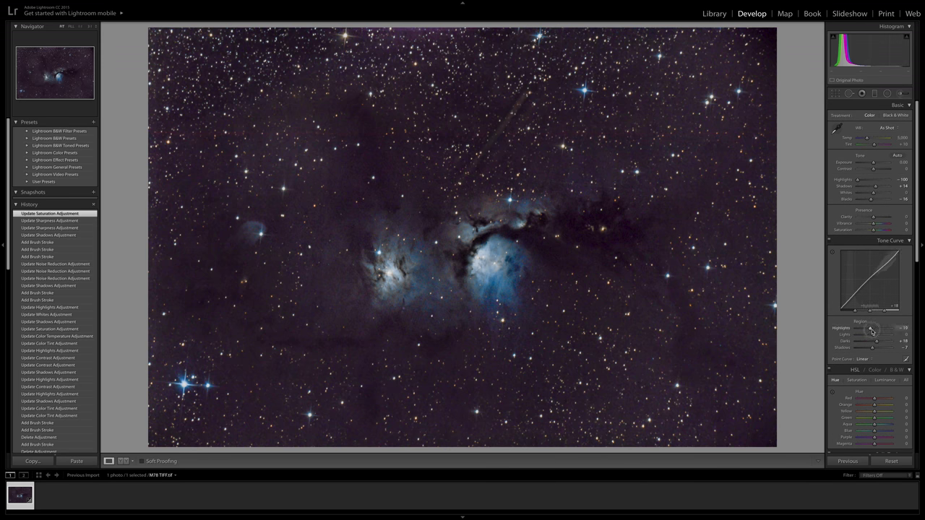
- Set the curve Shadows to -14 and deepen Blacks to -22
left_click_drag(872, 347, 868, 350)
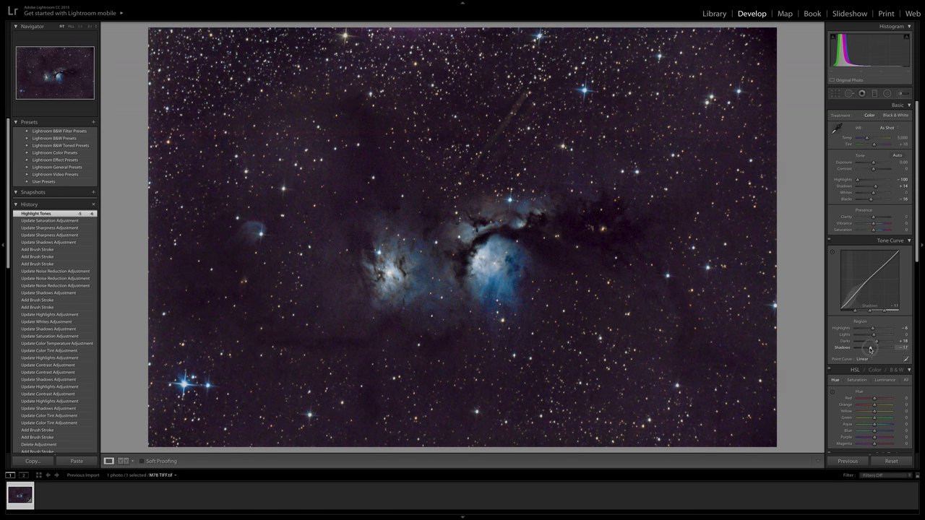
left_click_drag(869, 349, 872, 349)
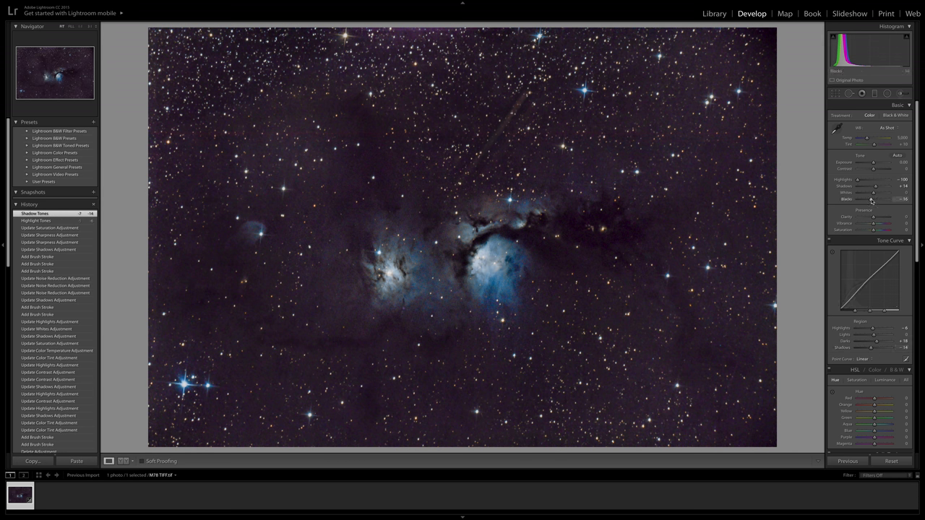
left_click_drag(873, 203, 871, 202)
left_click_drag(871, 202, 870, 202)
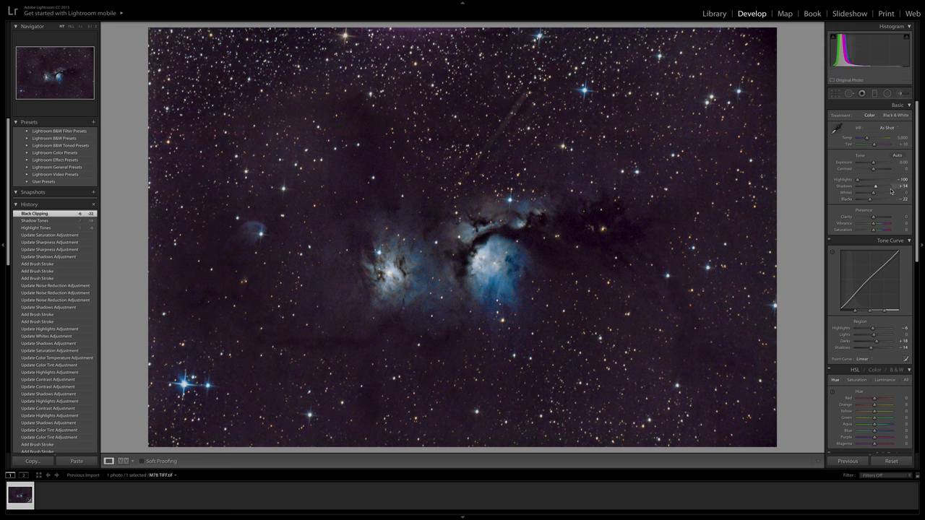